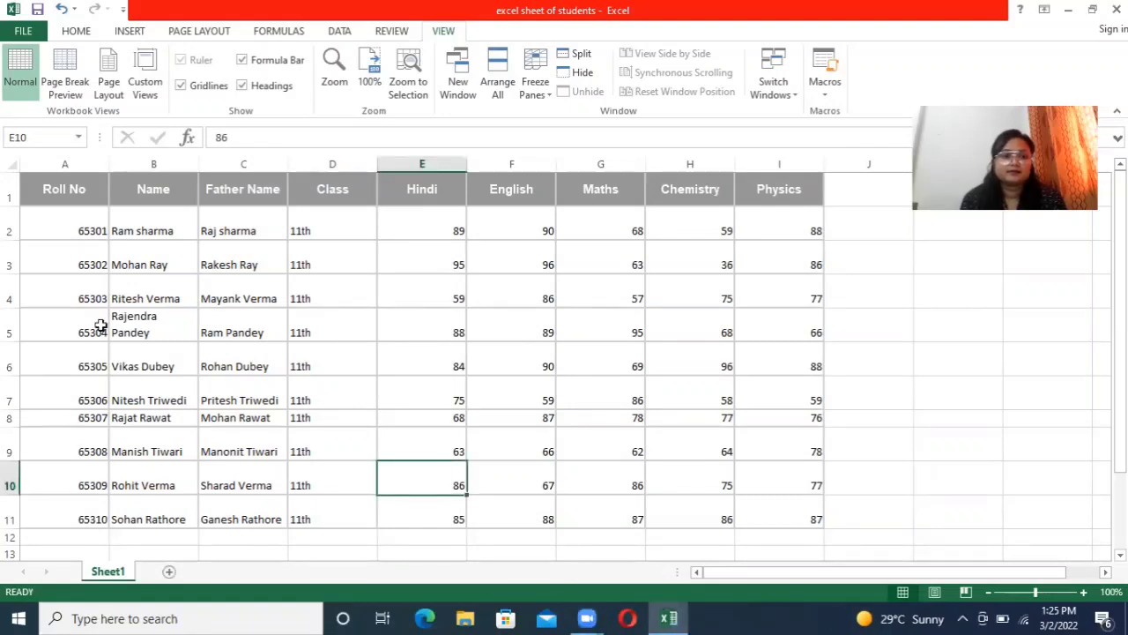
# Examine the columns of the student marks table, from Roll No through Chemistry
pyautogui.click(204, 433)
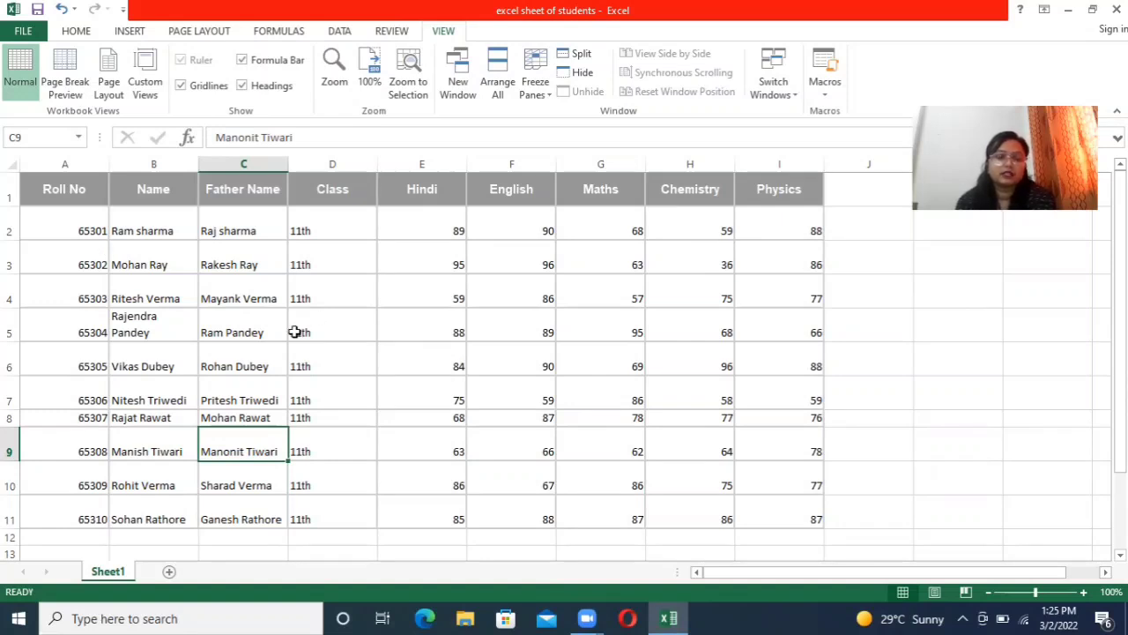
pyautogui.click(82, 227)
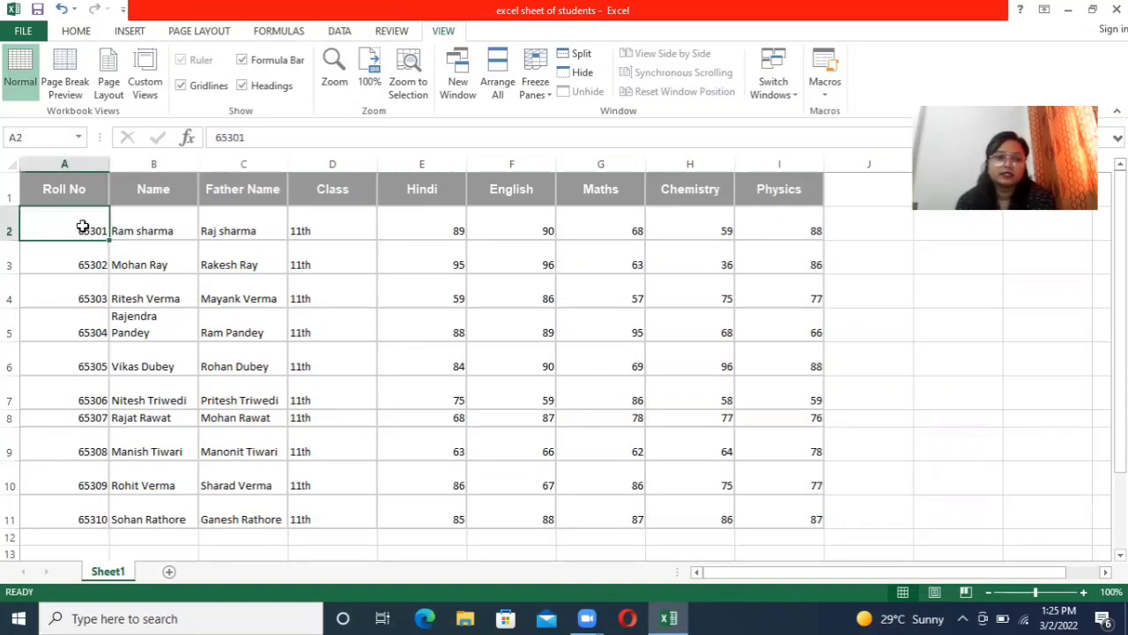
pyautogui.click(129, 185)
pyautogui.click(251, 191)
pyautogui.click(245, 163)
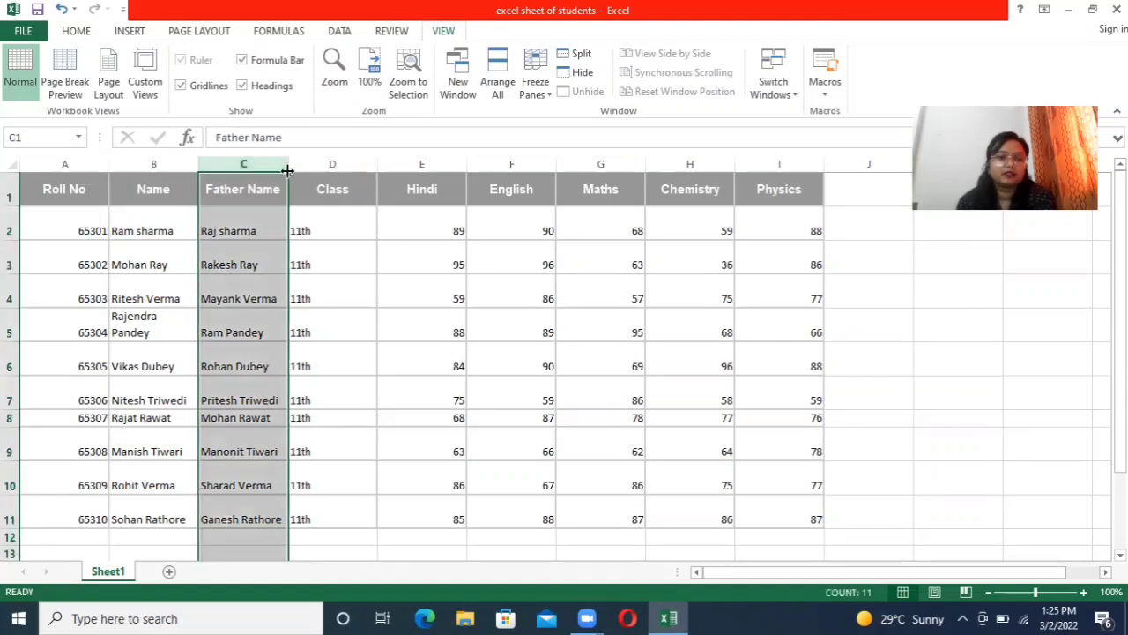
pyautogui.click(318, 165)
pyautogui.click(451, 165)
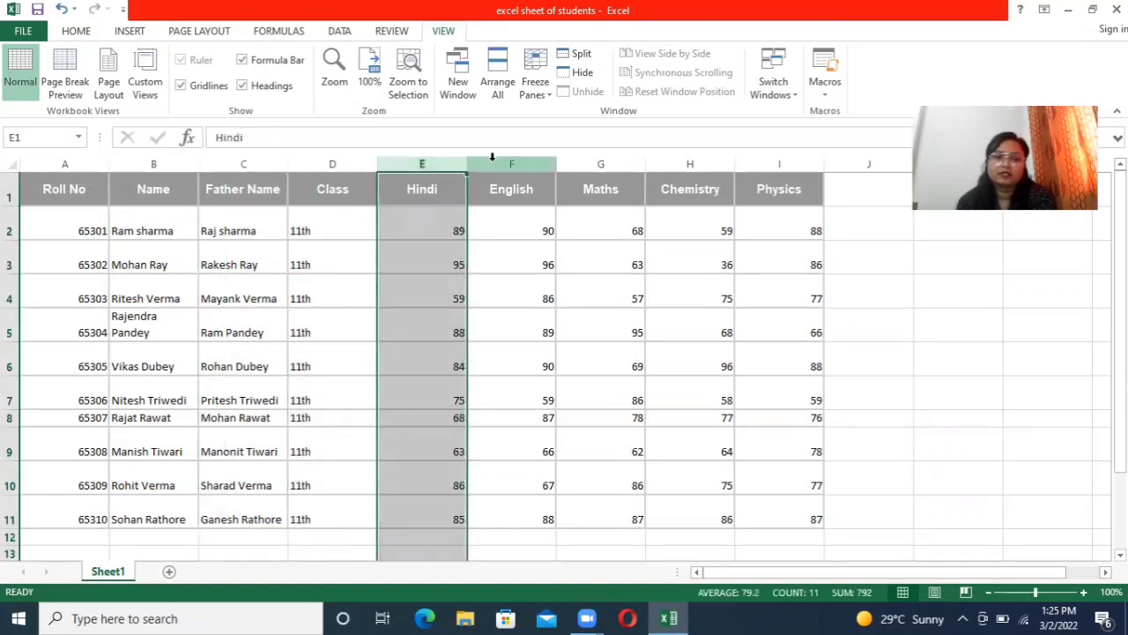
pyautogui.click(494, 163)
pyautogui.click(590, 164)
pyautogui.click(723, 164)
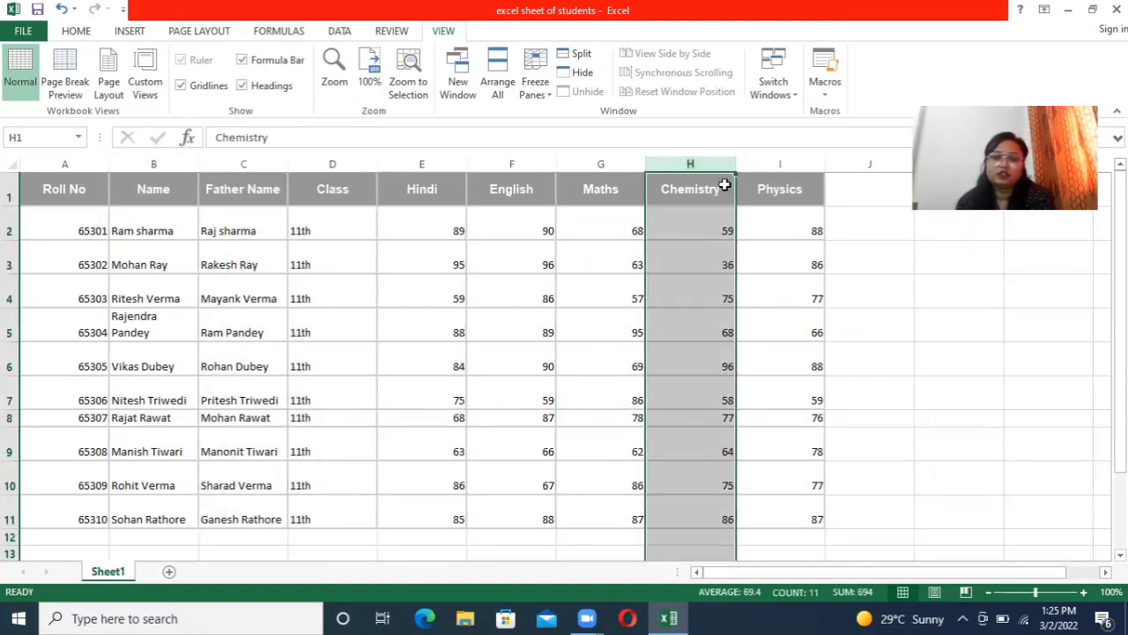
# Enter the heading english in cell C16, beside and above the student name in B17
pyautogui.scroll(-1, 284, 379)
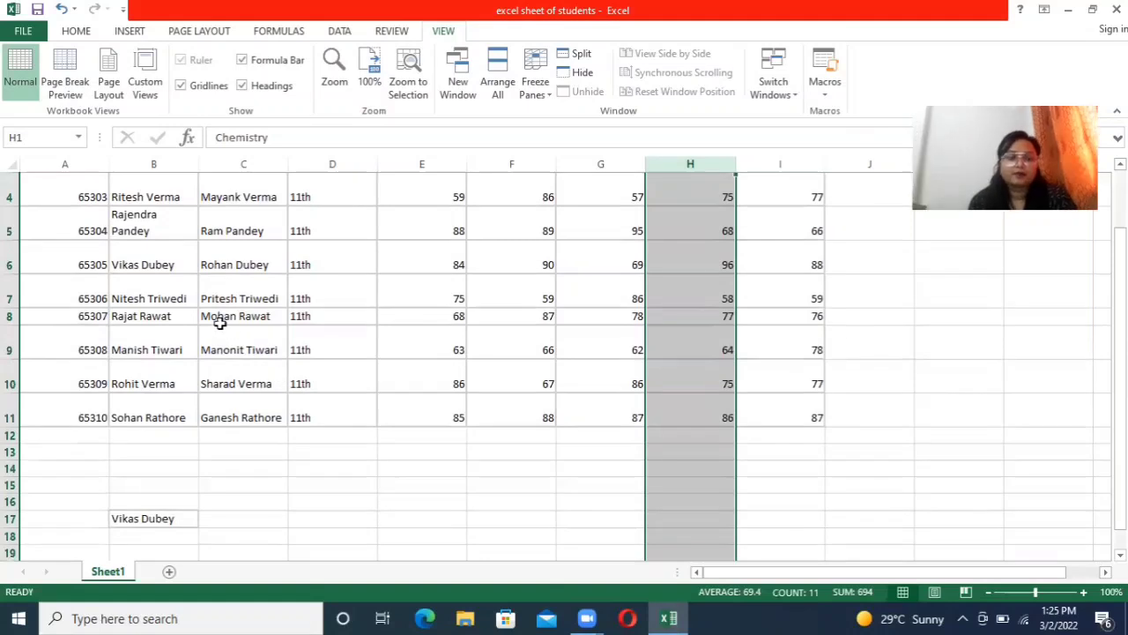
pyautogui.click(145, 517)
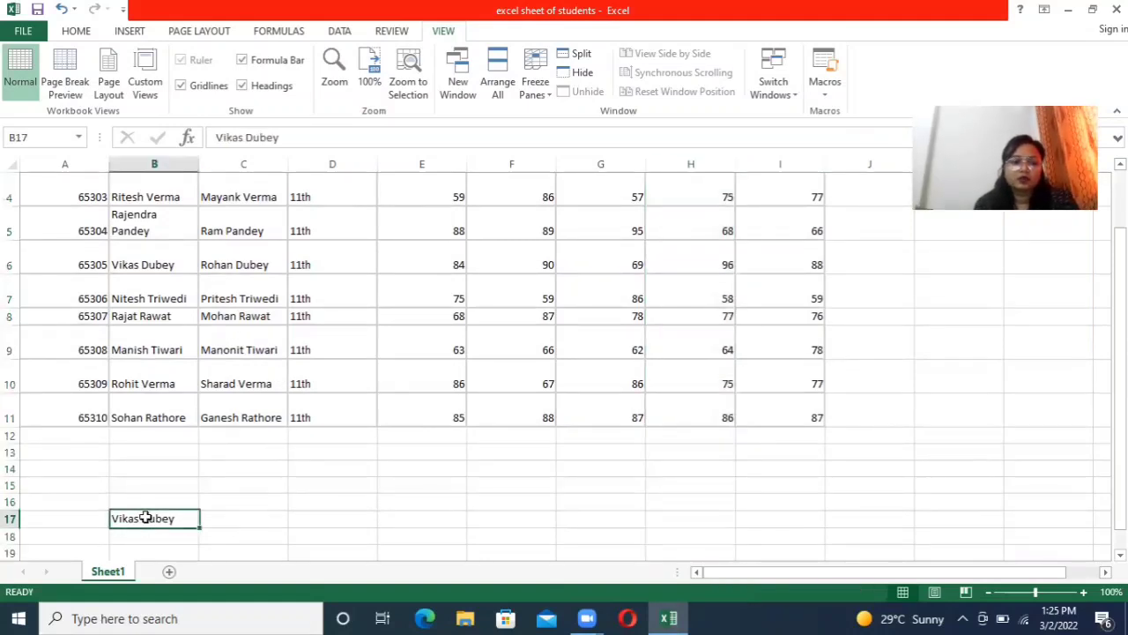
pyautogui.click(226, 518)
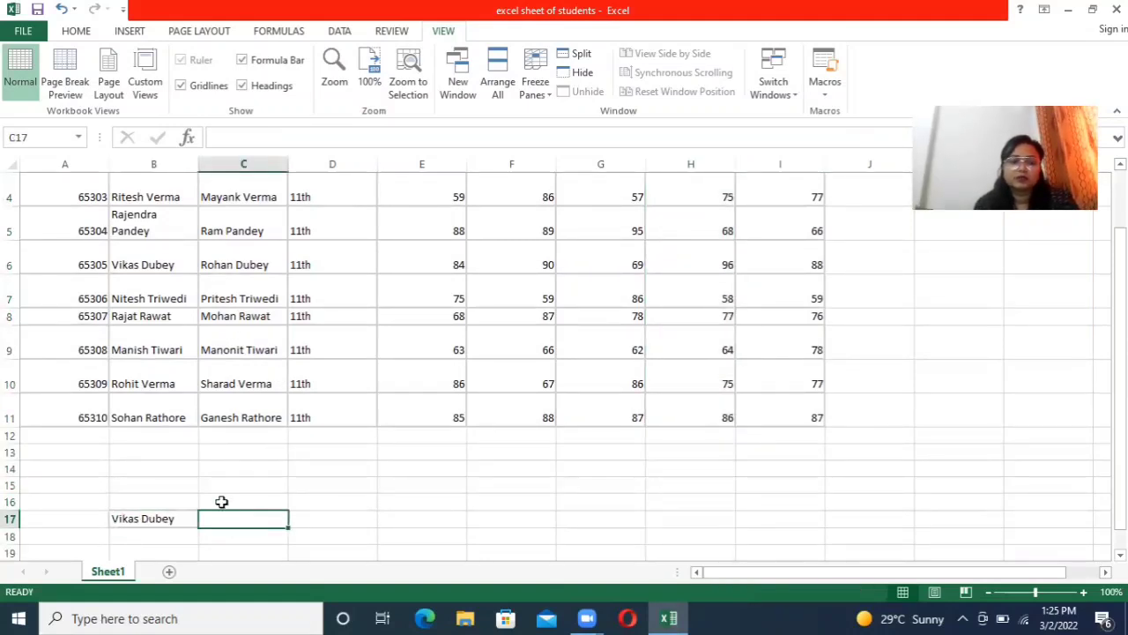
pyautogui.click(225, 501)
pyautogui.write('en')
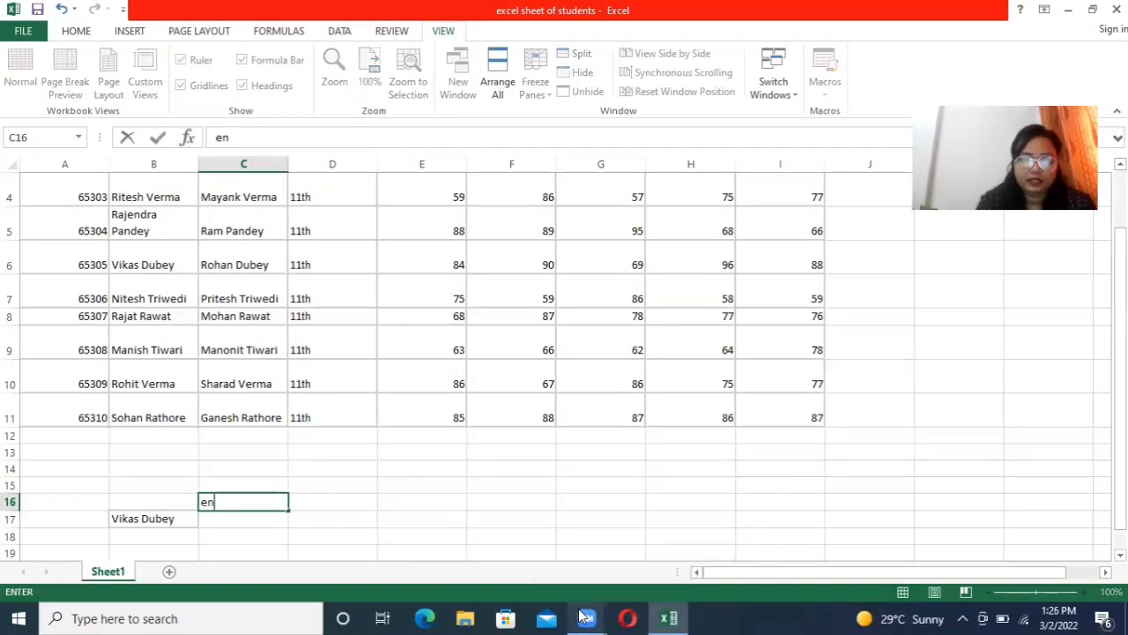
pyautogui.write('glish')
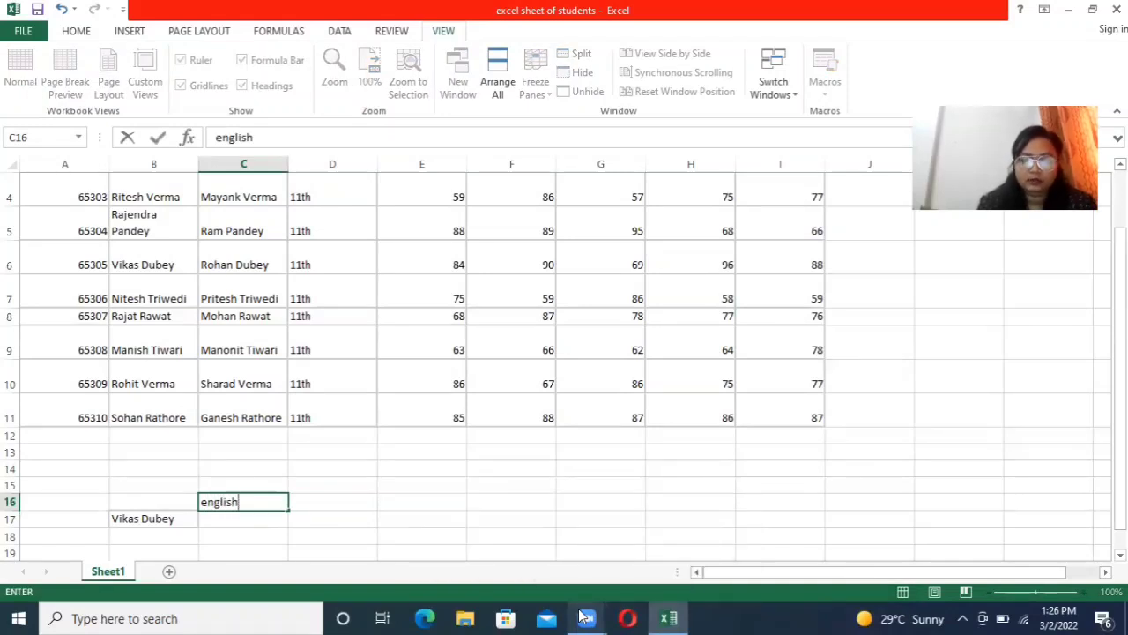
pyautogui.press('Return')
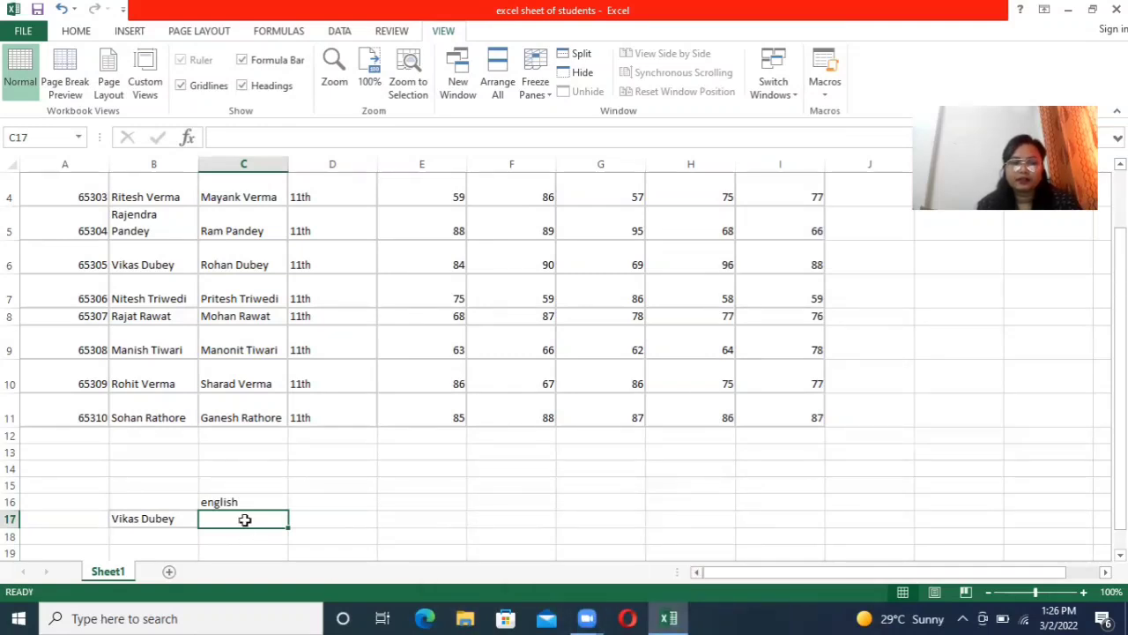
# Start a VLOOKUP formula in cell C17 with the student name in B17 as the lookup value
pyautogui.write('=')
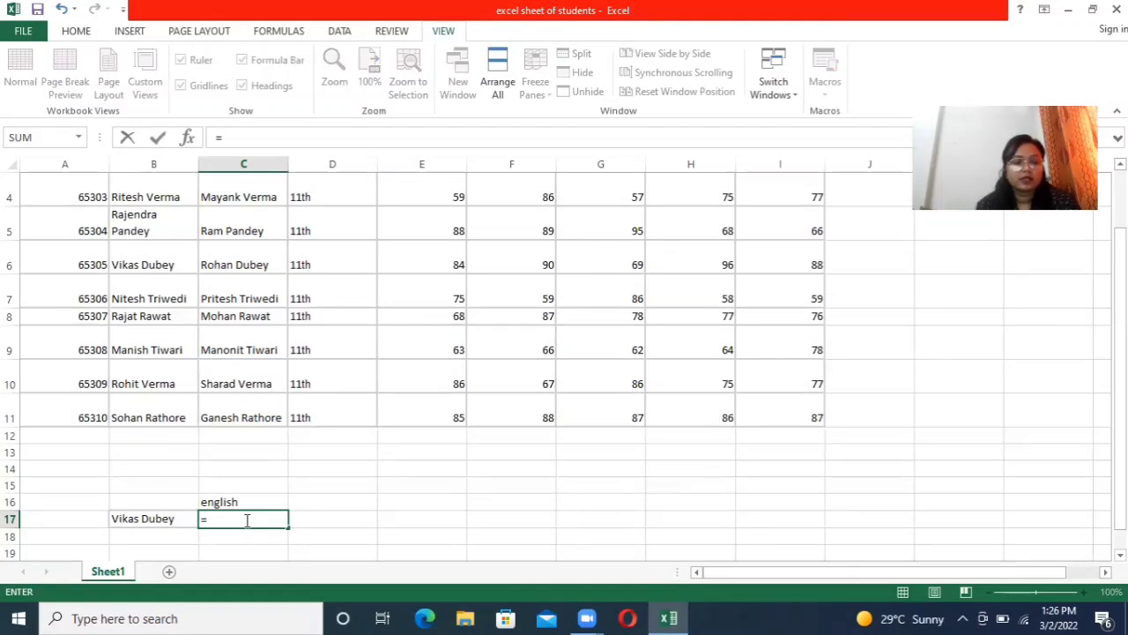
pyautogui.write('vl')
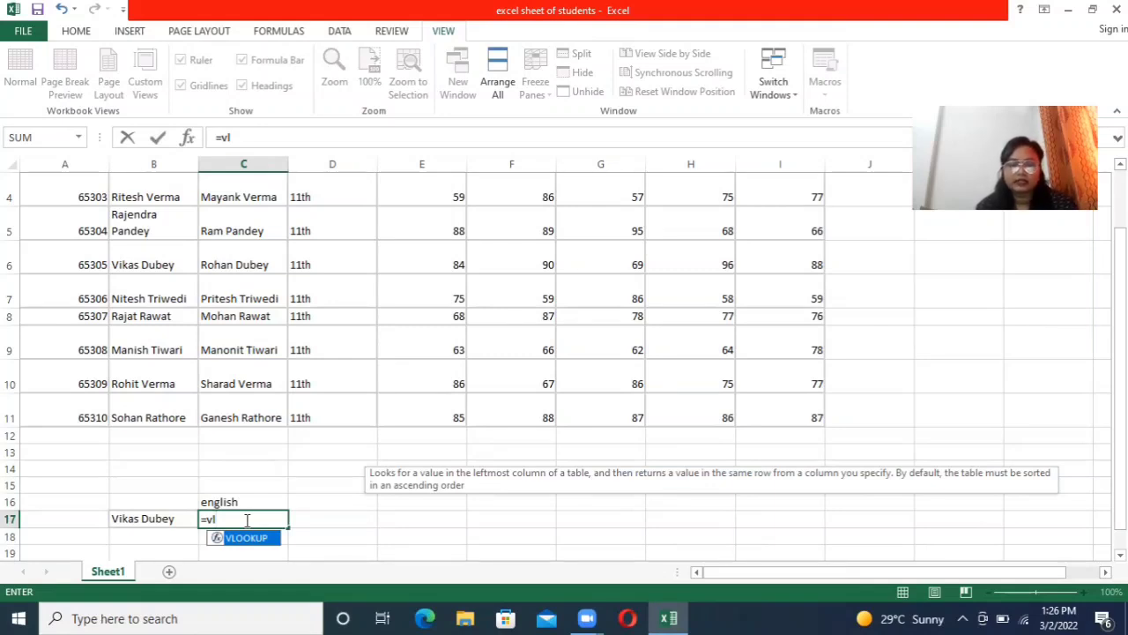
pyautogui.press('Tab')
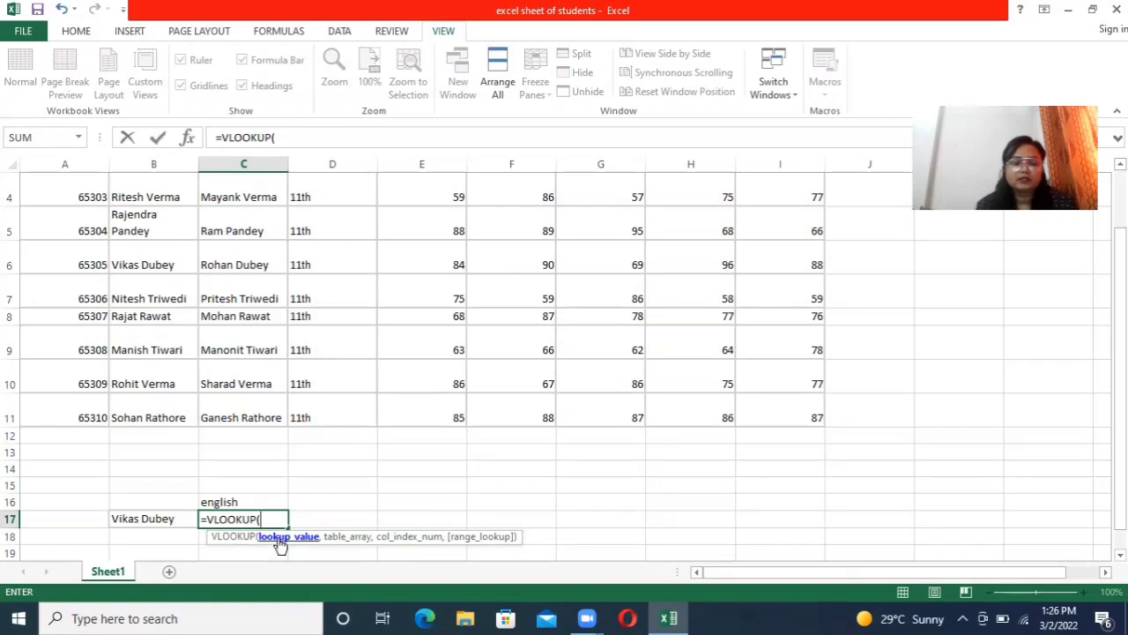
pyautogui.click(154, 519)
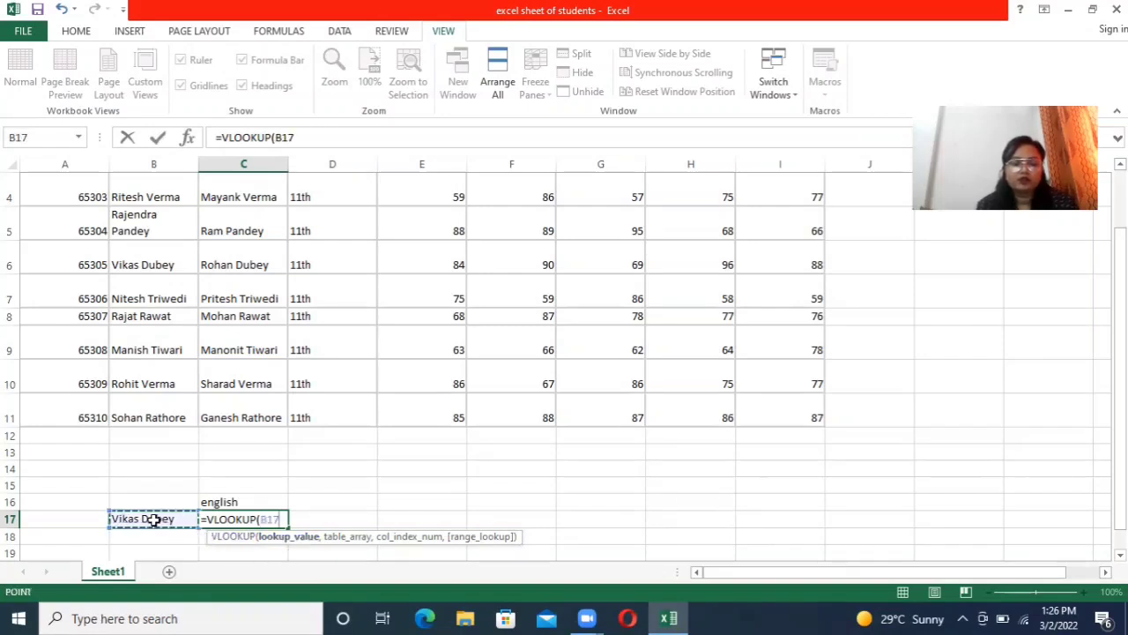
pyautogui.write(',')
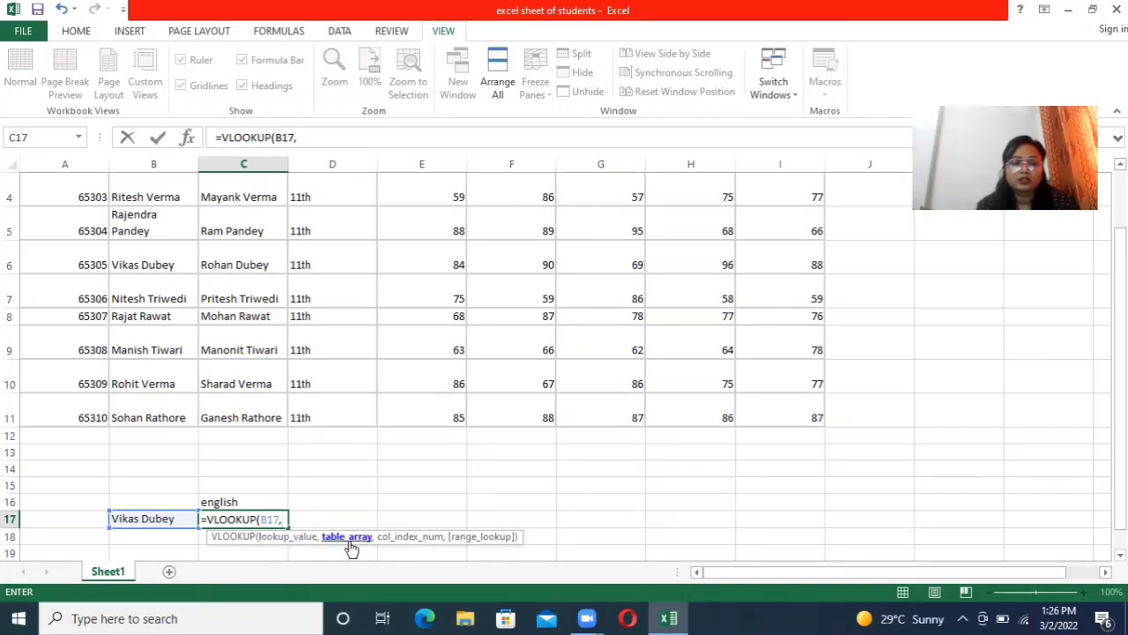
# Set the whole marks table, A1:I11, as the table array of the VLOOKUP formula
pyautogui.scroll(1, 229, 485)
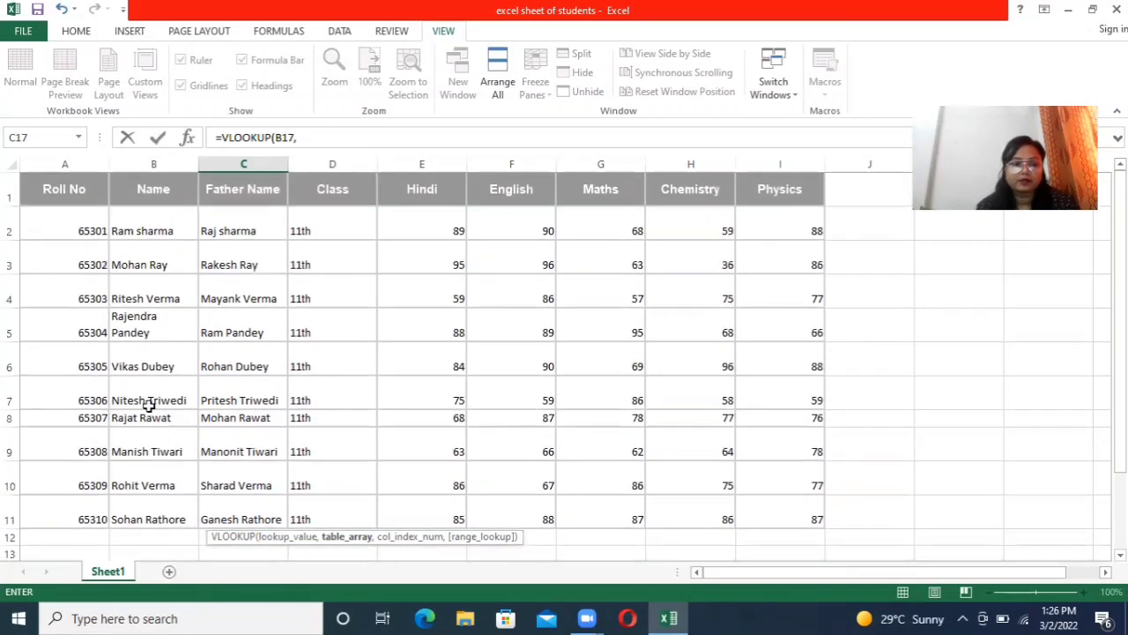
pyautogui.click(54, 197)
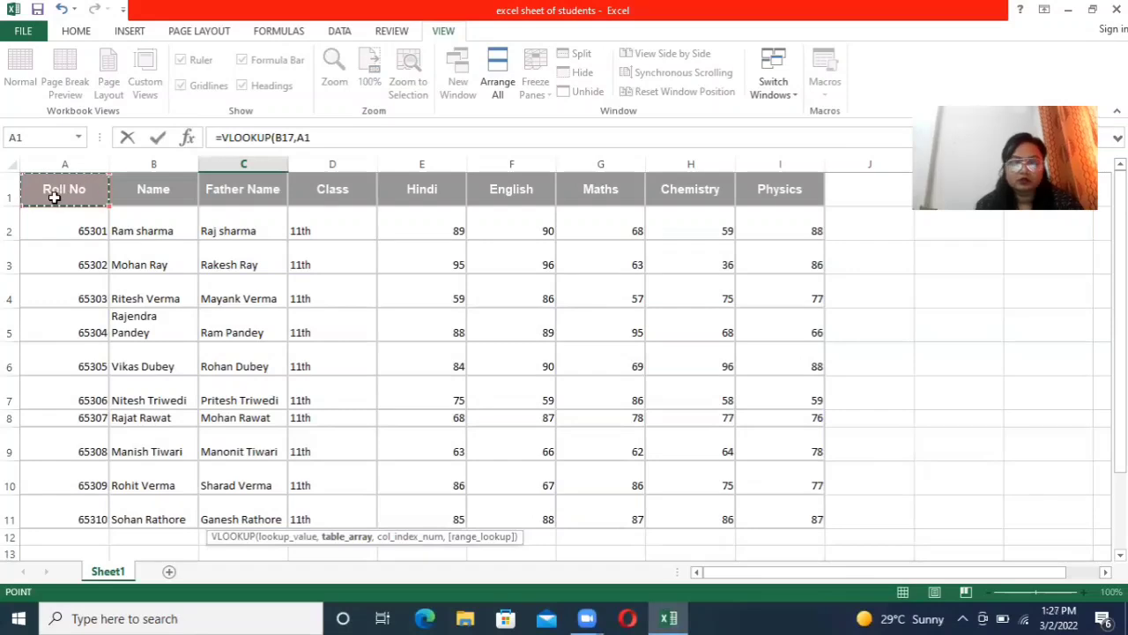
pyautogui.hotkey('ctrl', 'shift', 'Right')
pyautogui.hotkey('ctrl', 'shift', 'Down')
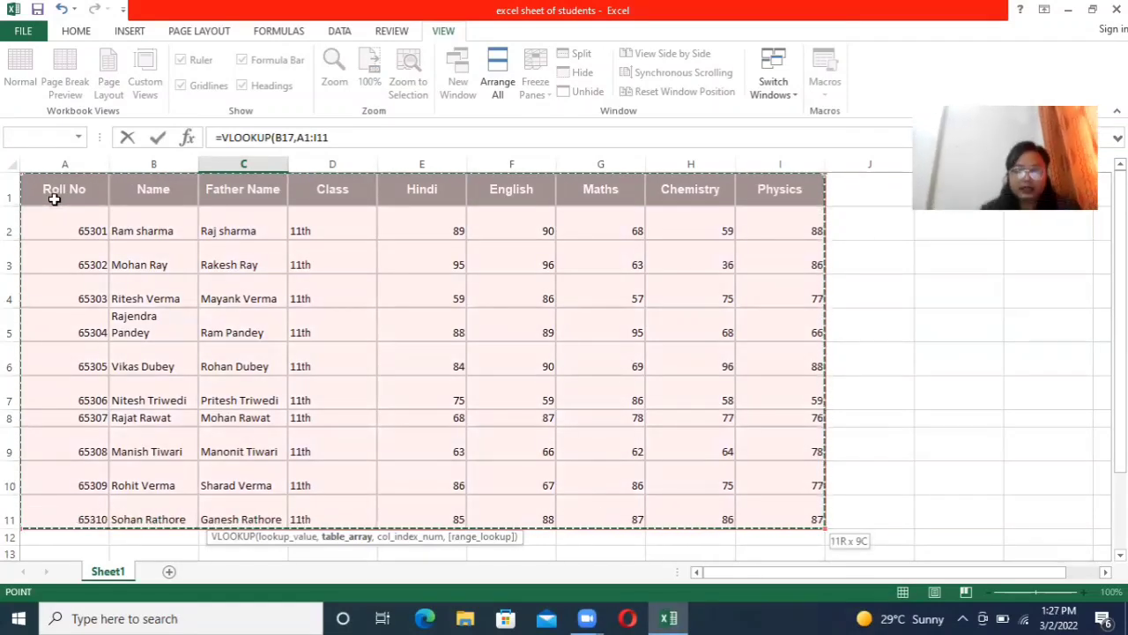
pyautogui.write(',')
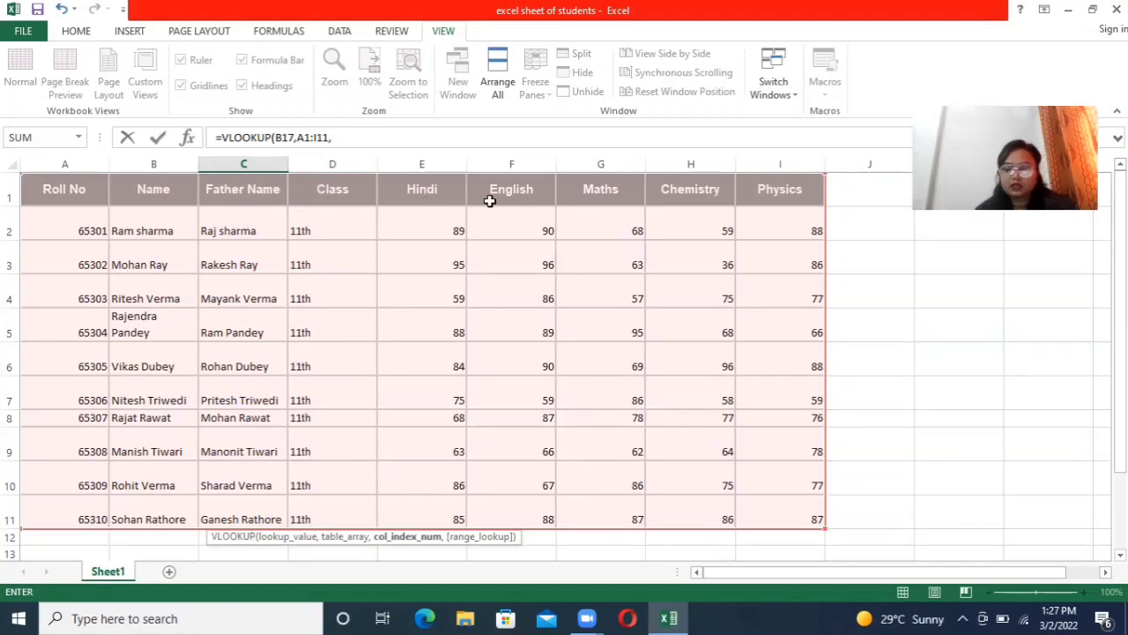
# Complete the VLOOKUP with column index 6 and an exact match of 0, and enter the formula
pyautogui.write('6')
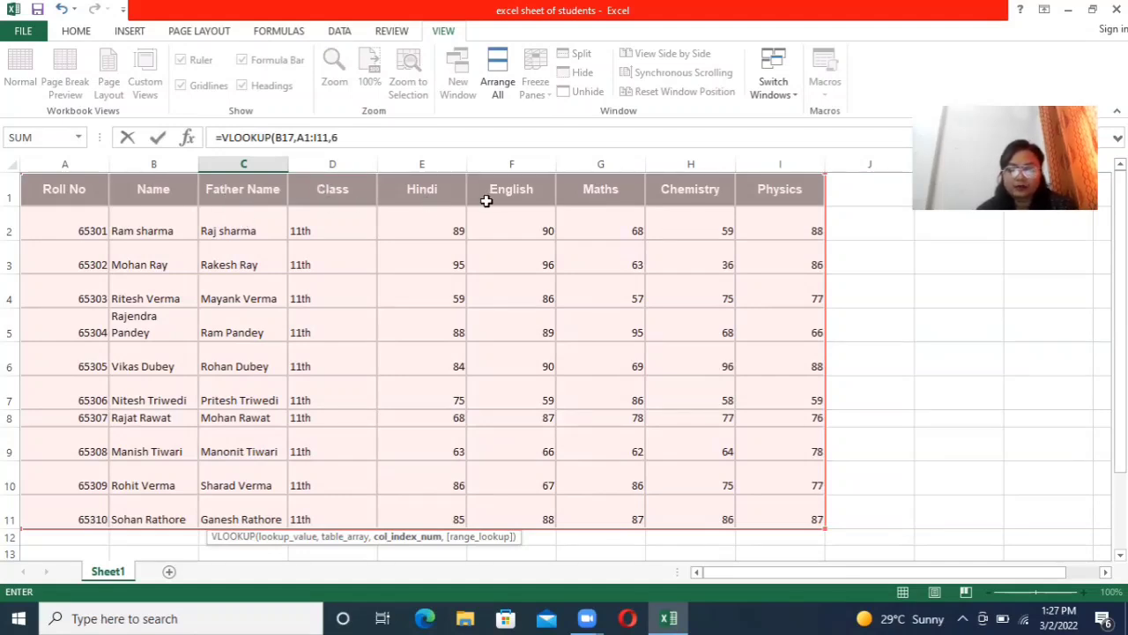
pyautogui.write(',')
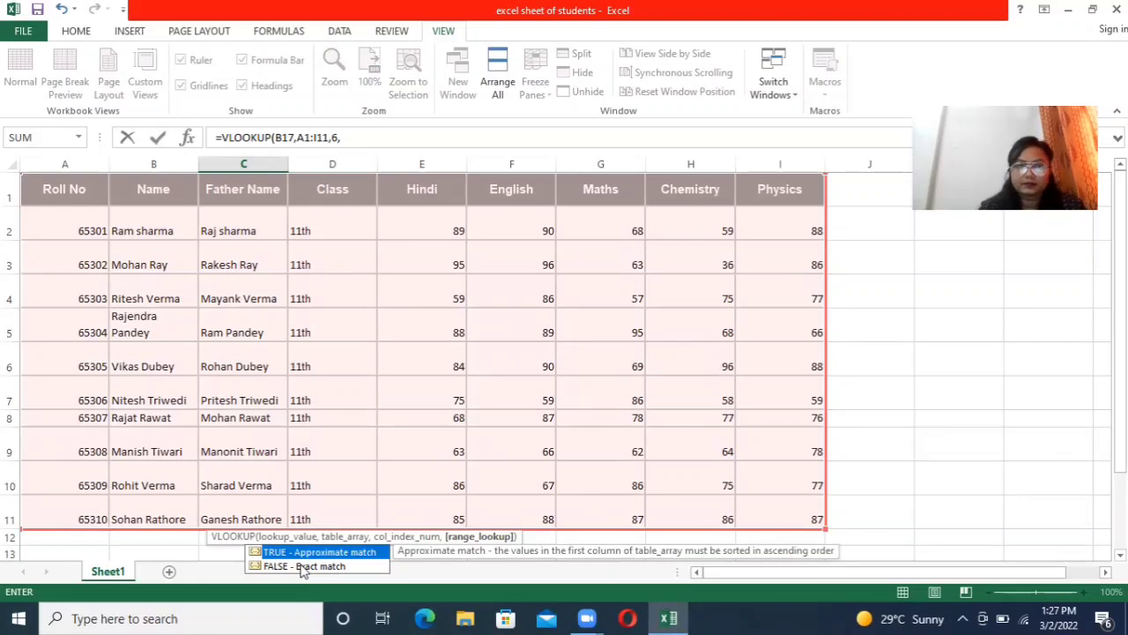
pyautogui.write('0000')
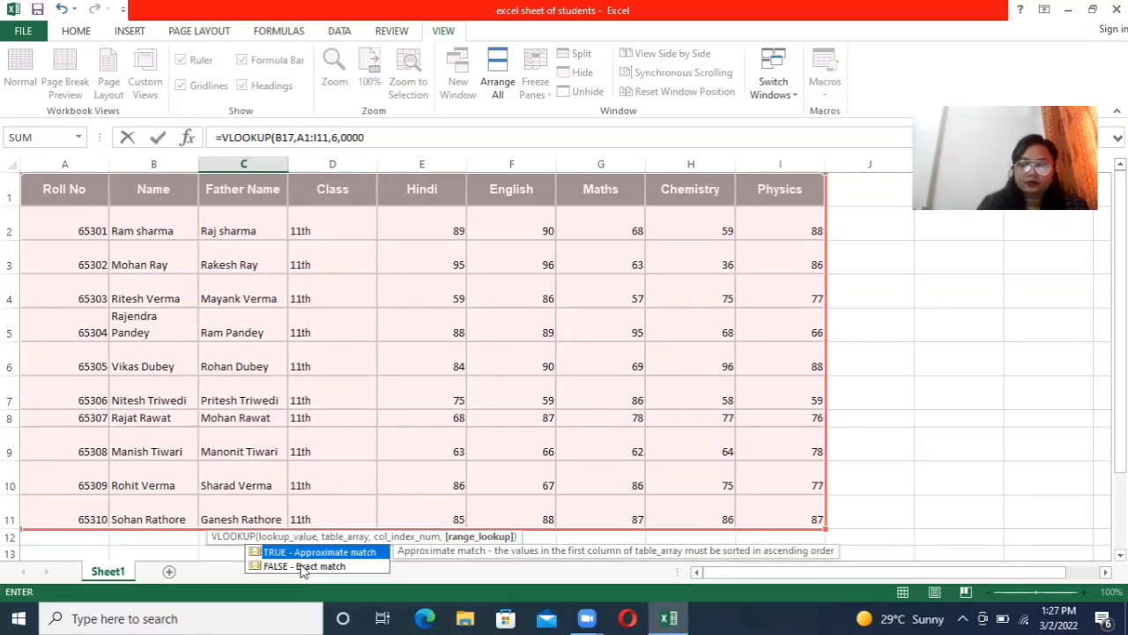
pyautogui.write('0')
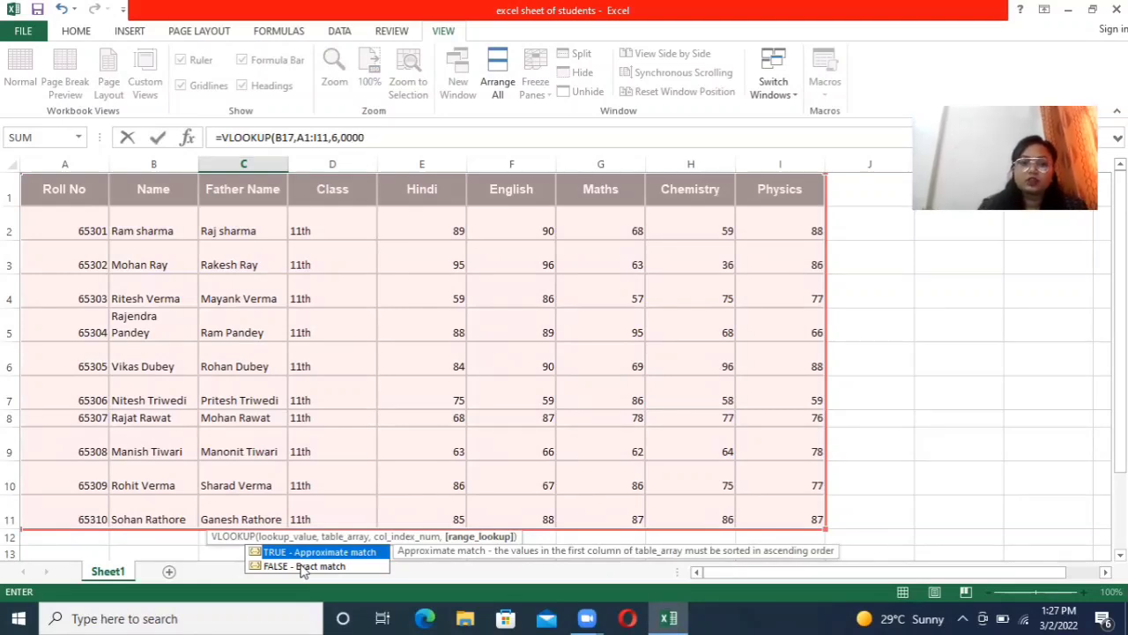
pyautogui.write(')')
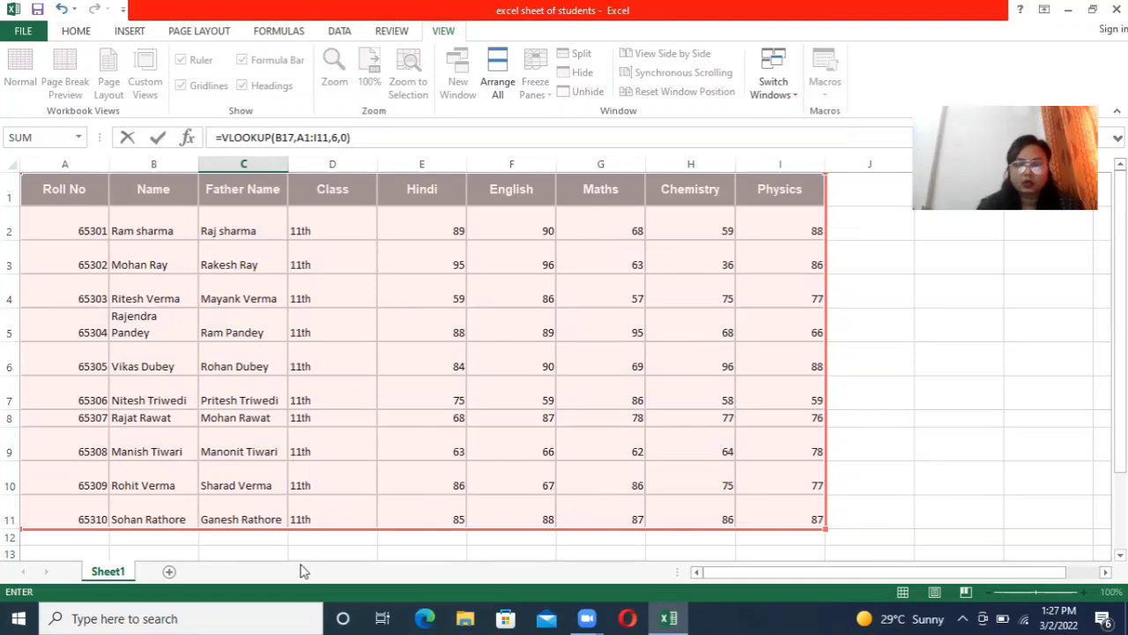
pyautogui.press('Return')
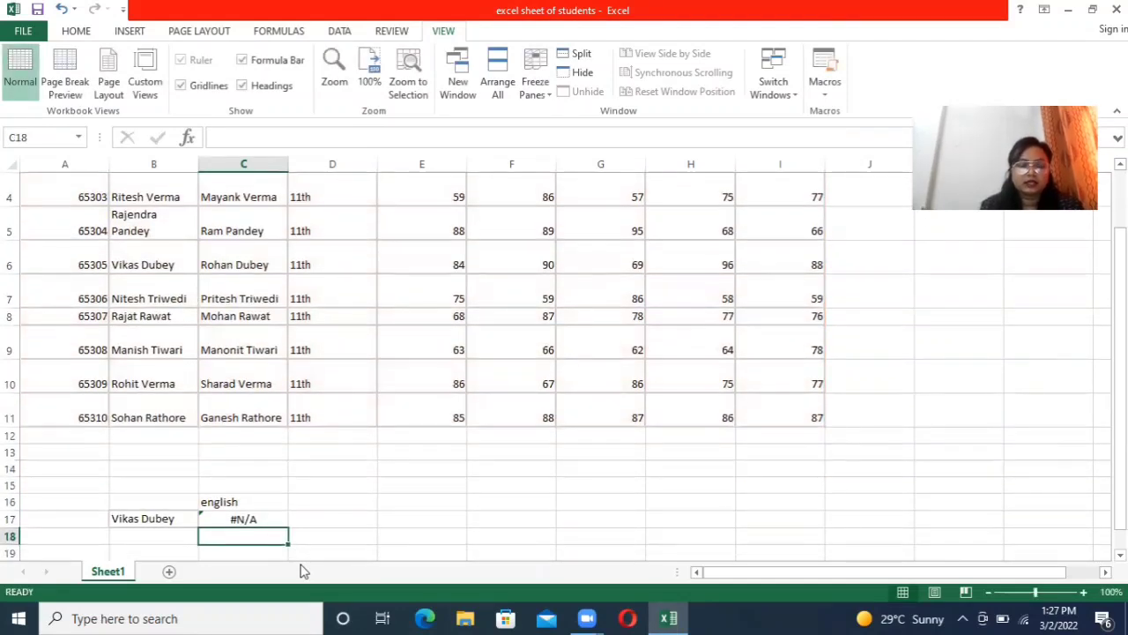
# Review the lookup value and table array arguments of the VLOOKUP formula in cell C17
pyautogui.click(270, 522)
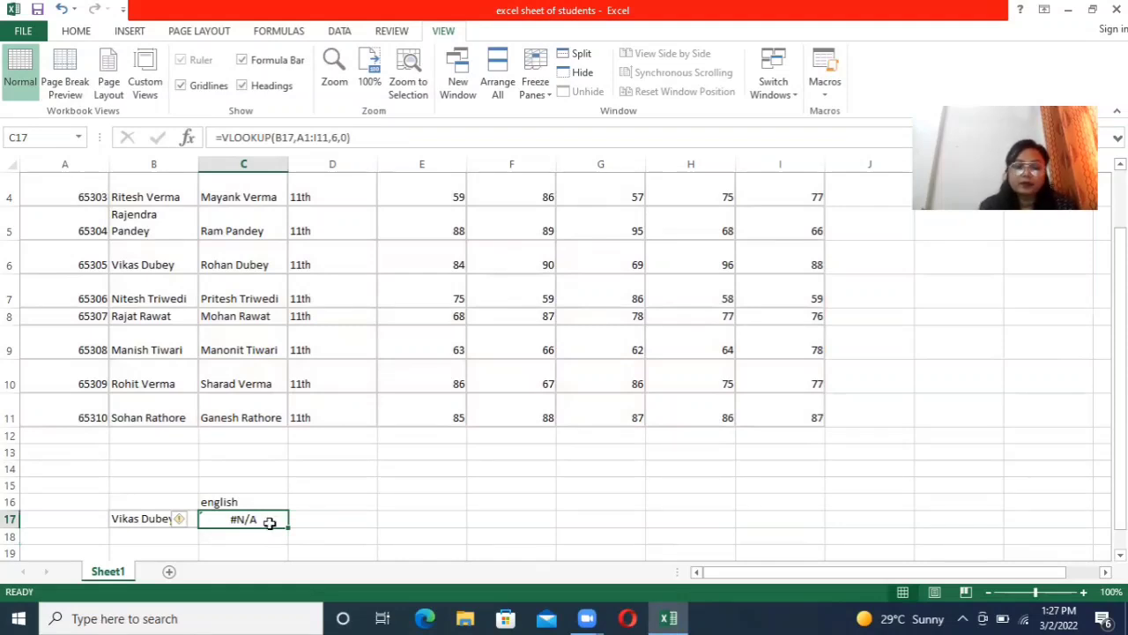
pyautogui.doubleClick(274, 520)
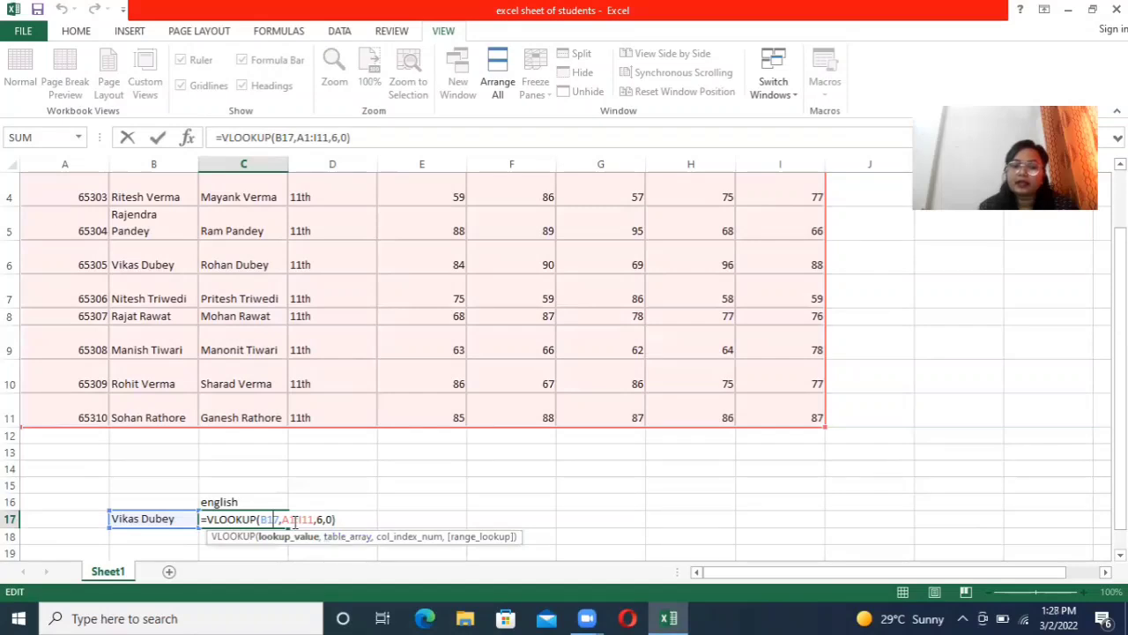
pyautogui.click(297, 519)
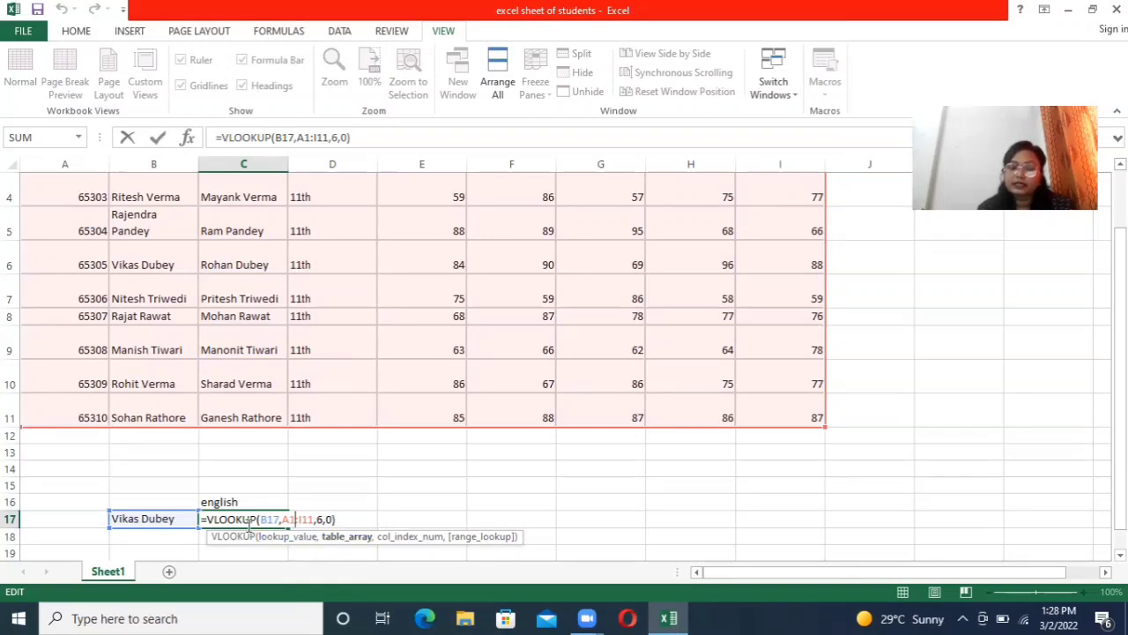
pyautogui.press('Return')
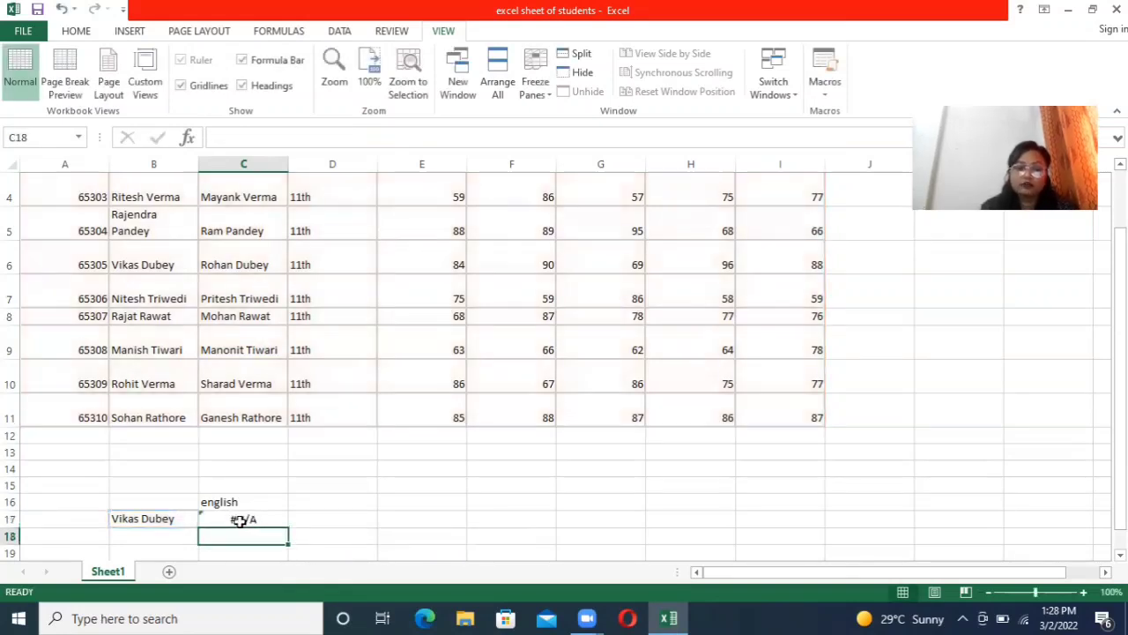
# Enter the heading name in cell B16, above the student name
pyautogui.click(167, 500)
pyautogui.write('name')
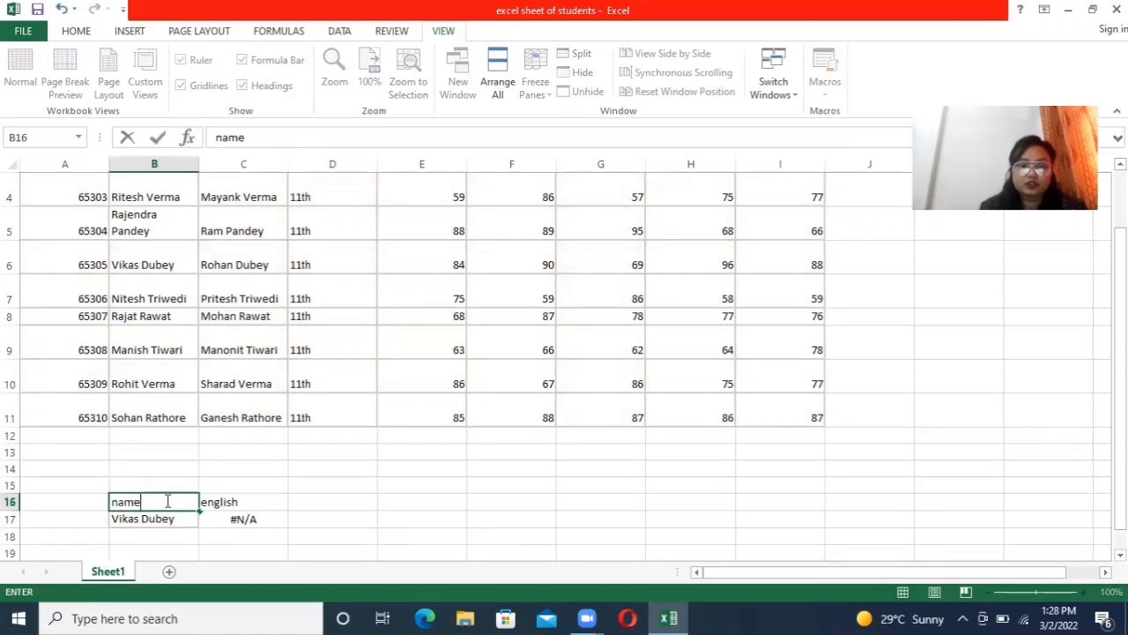
pyautogui.press('Return')
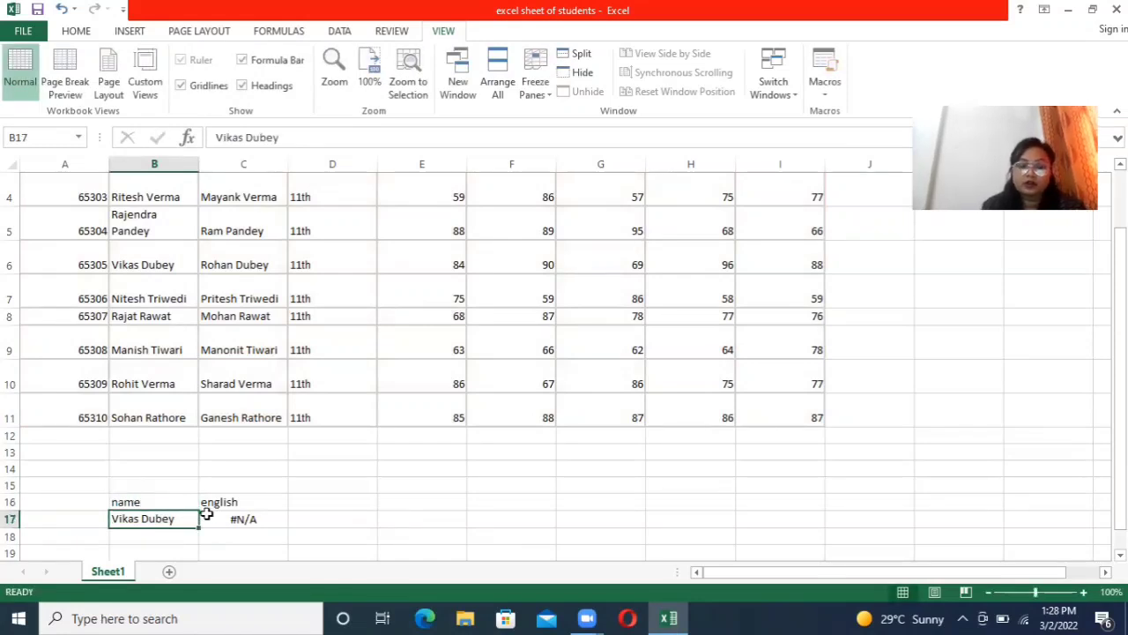
# Remove the table array A1:I11 from the VLOOKUP formula in cell C17
pyautogui.click(227, 518)
pyautogui.doubleClick(231, 519)
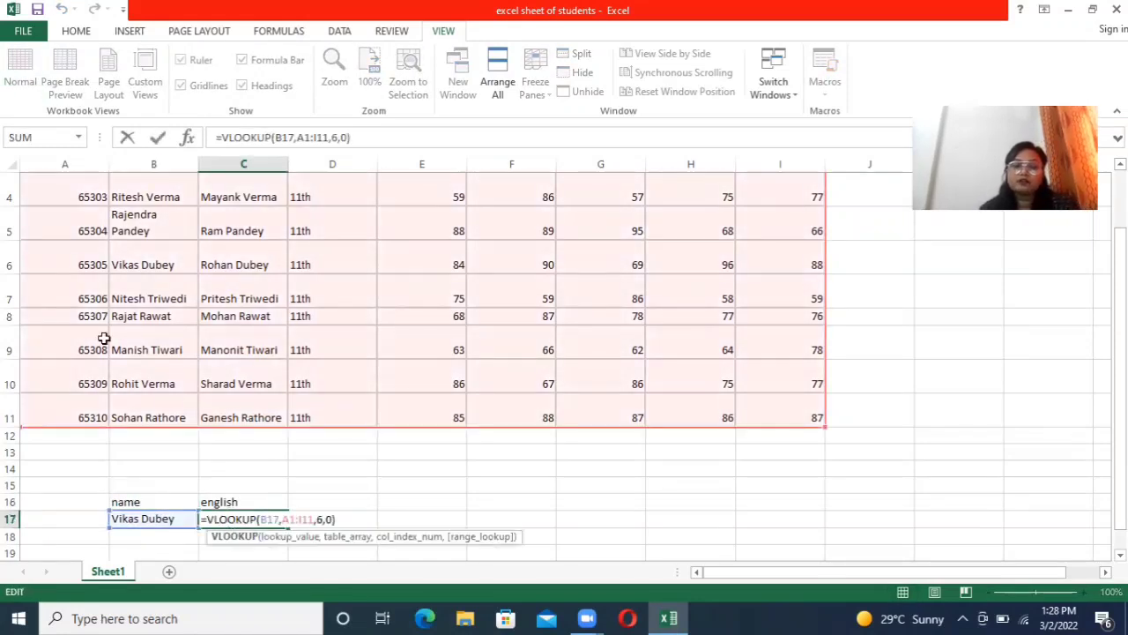
pyautogui.scroll(1, 56, 282)
pyautogui.scroll(-3, 56, 278)
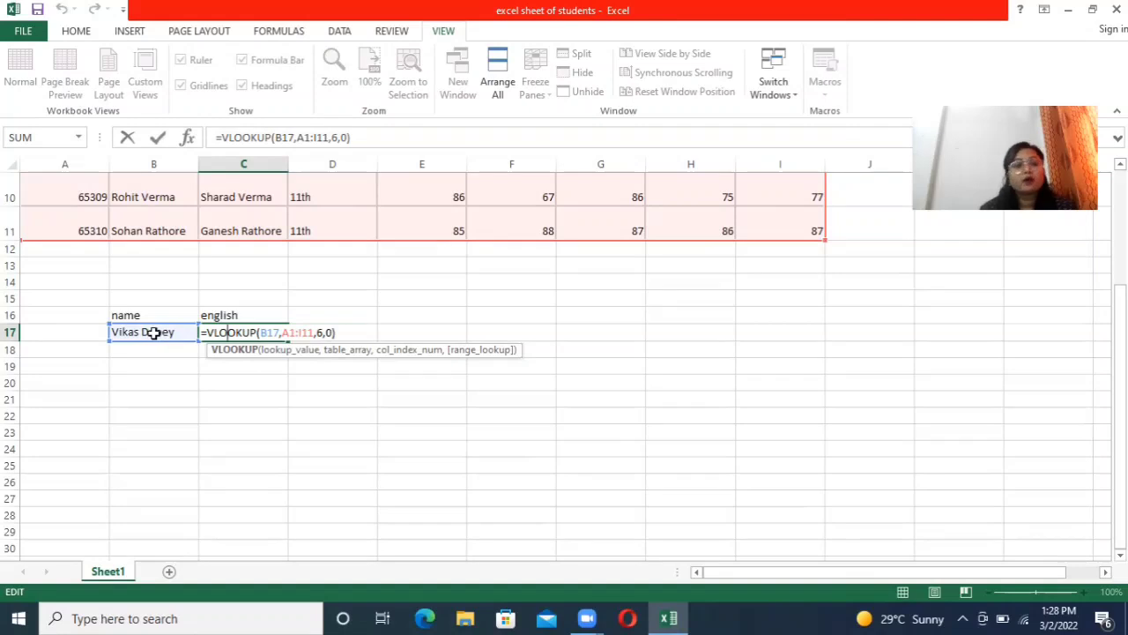
pyautogui.click(313, 333)
pyautogui.press('BackSpace')
pyautogui.press('BackSpace')
pyautogui.press('BackSpace')
pyautogui.press('BackSpace')
pyautogui.press('BackSpace')
pyautogui.press('BackSpace')
pyautogui.press('BackSpace')
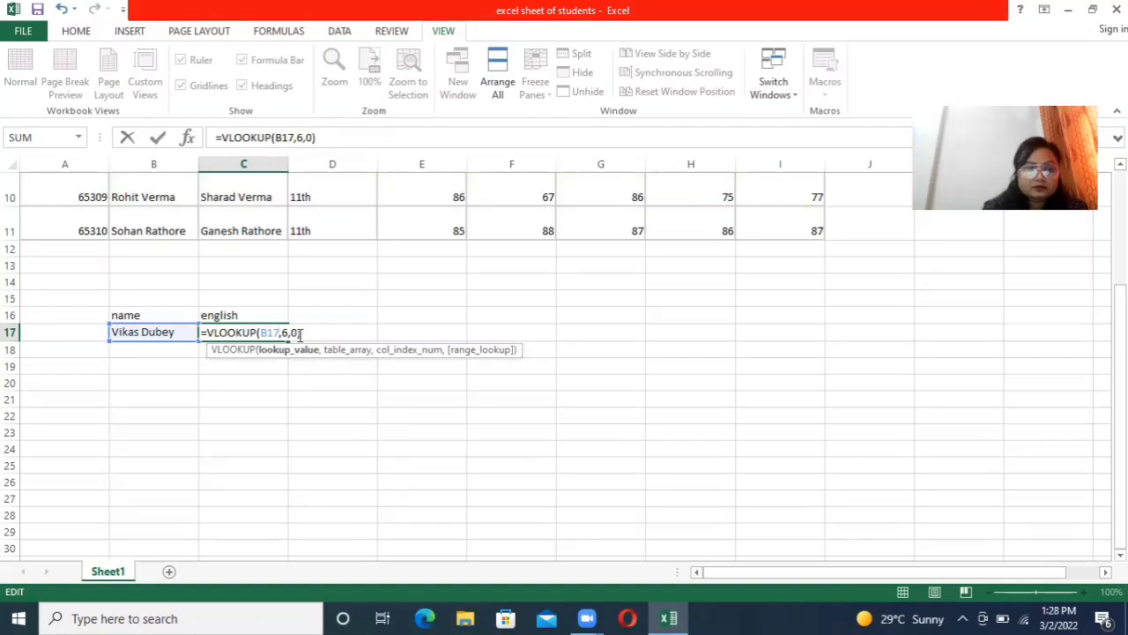
# Set B1:I11, starting at the Name column, as the table array of the VLOOKUP formula
pyautogui.write(',')
pyautogui.click(143, 189)
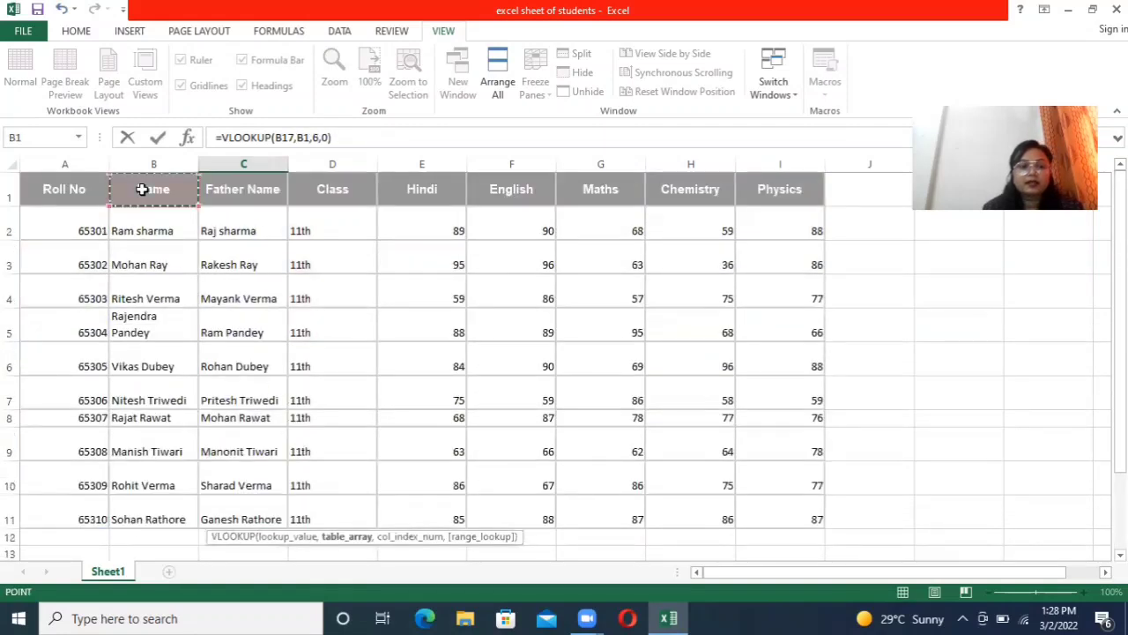
pyautogui.hotkey('ctrl', 'shift', 'Right')
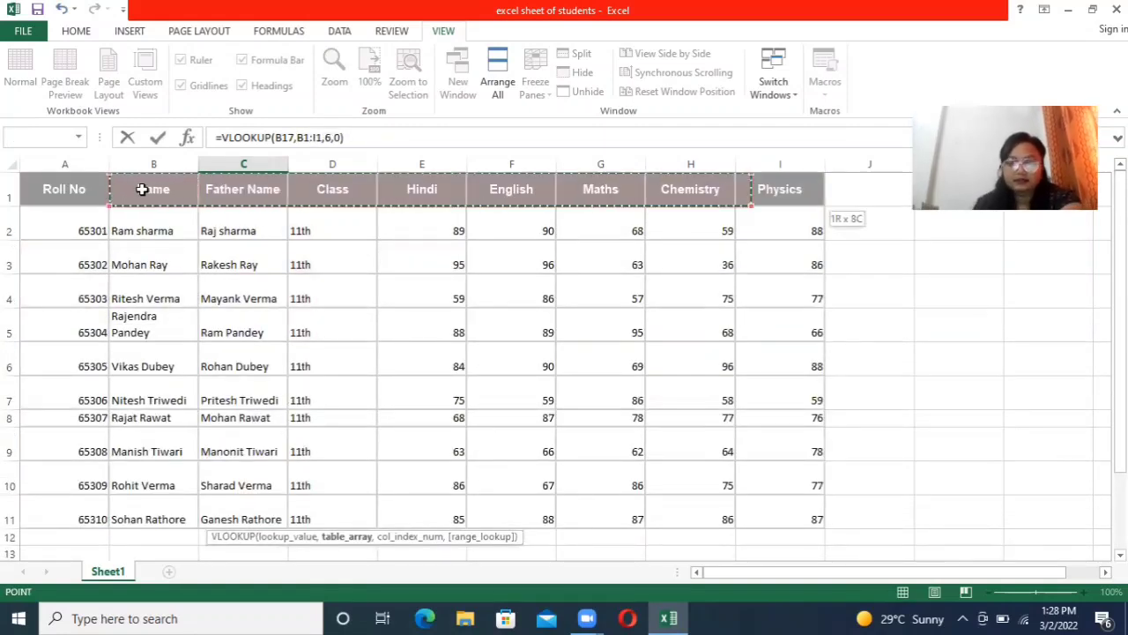
pyautogui.hotkey('ctrl', 'shift', 'Down')
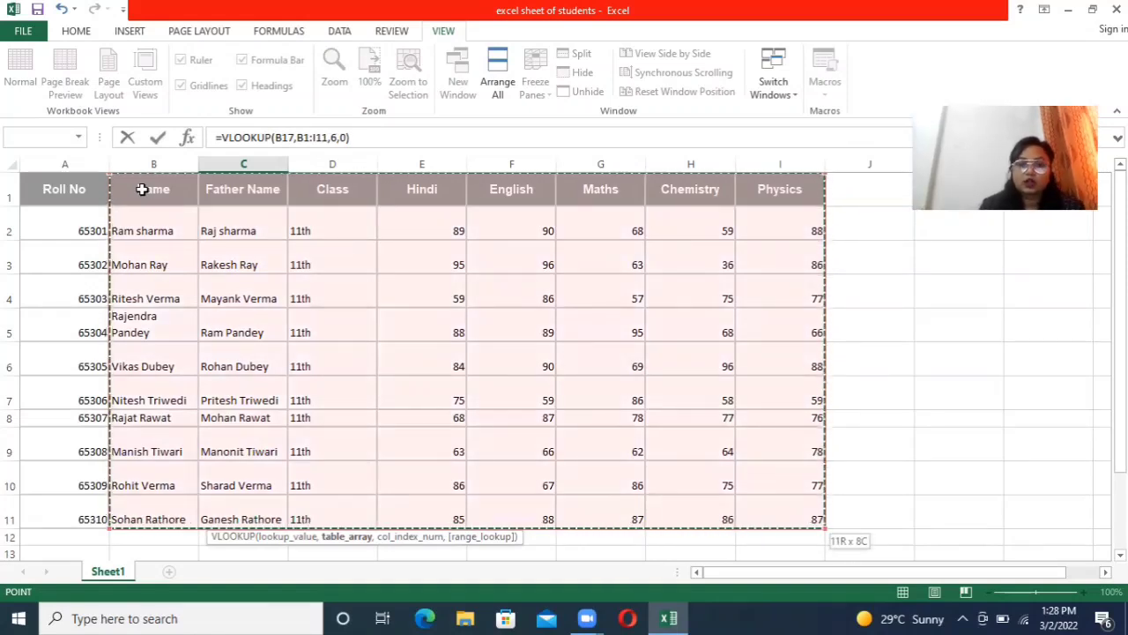
pyautogui.write(',')
pyautogui.press('BackSpace')
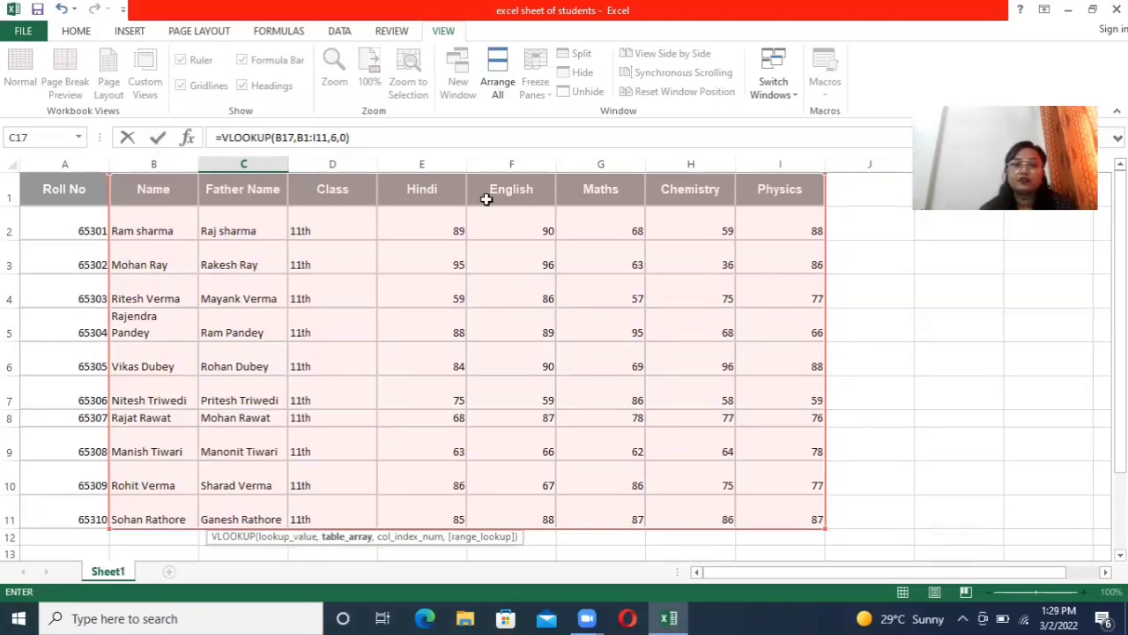
# Change the VLOOKUP column index to 5 for the English column and enter the formula
pyautogui.click(338, 139)
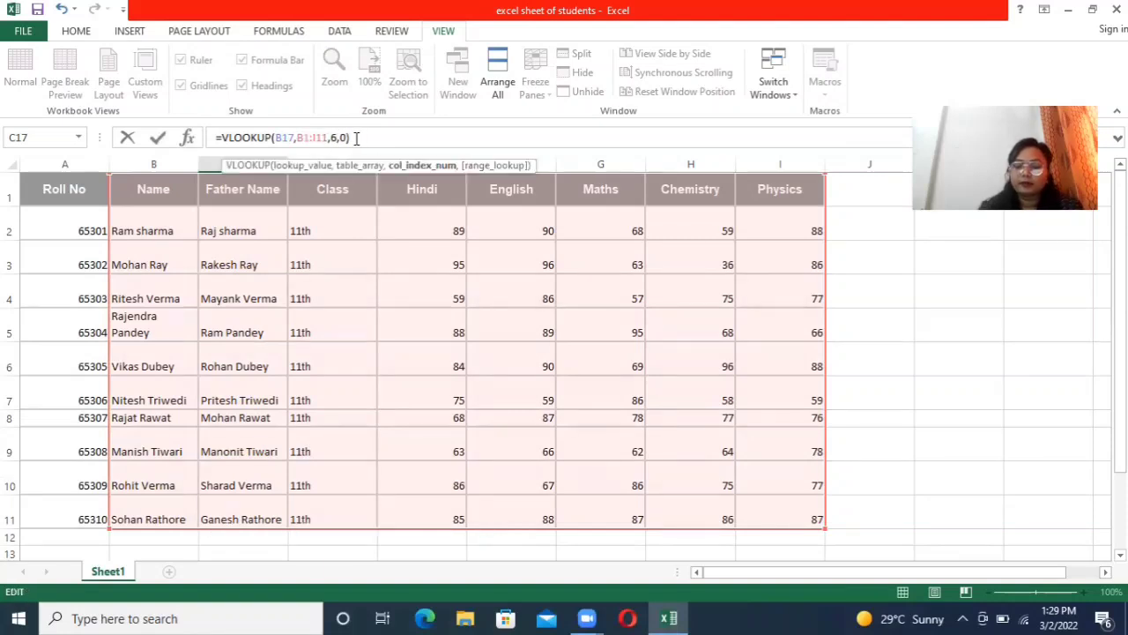
pyautogui.press('BackSpace')
pyautogui.write('5')
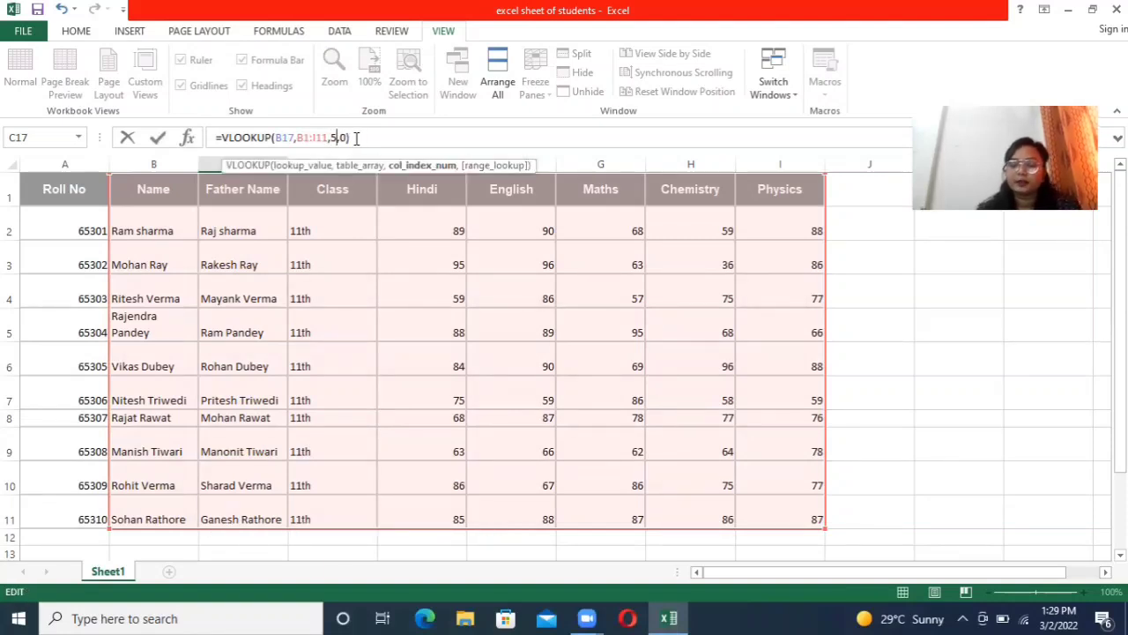
pyautogui.press('Return')
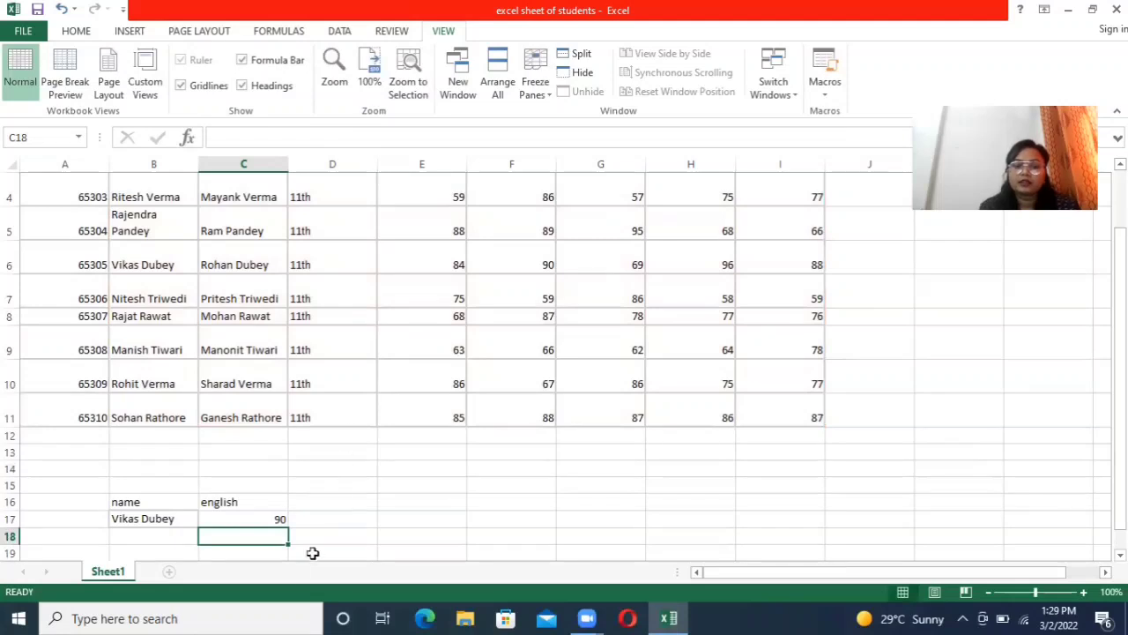
# Compare the VLOOKUP result in C17 with the student's English marks in row 6 of the table
pyautogui.click(239, 521)
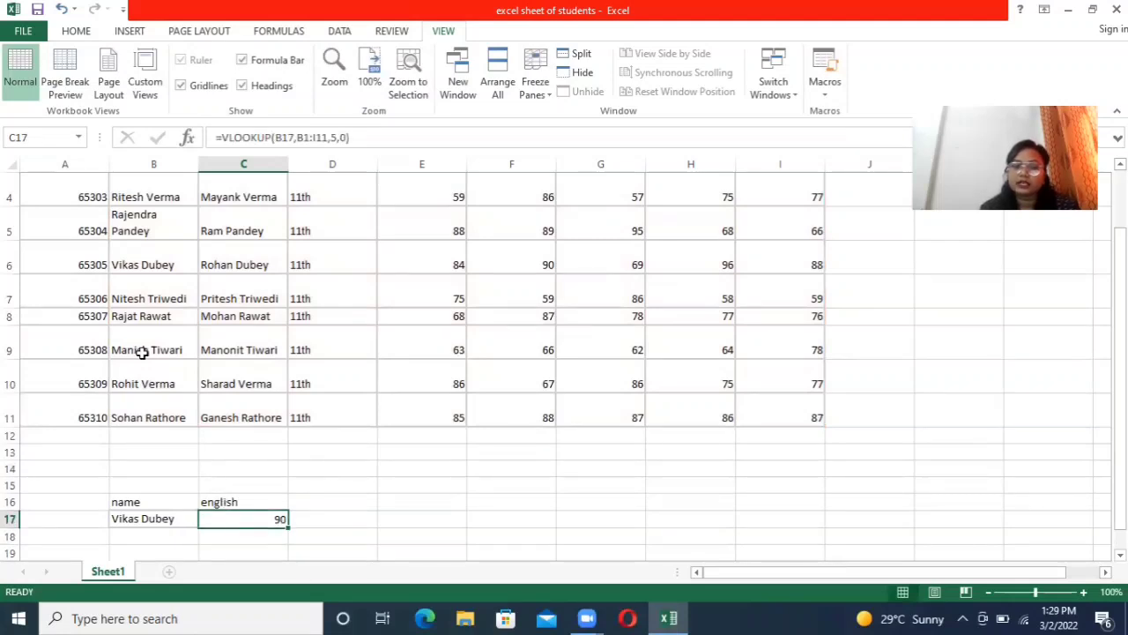
pyautogui.moveTo(132, 259); pyautogui.dragTo(536, 257)
pyautogui.scroll(1, 536, 257)
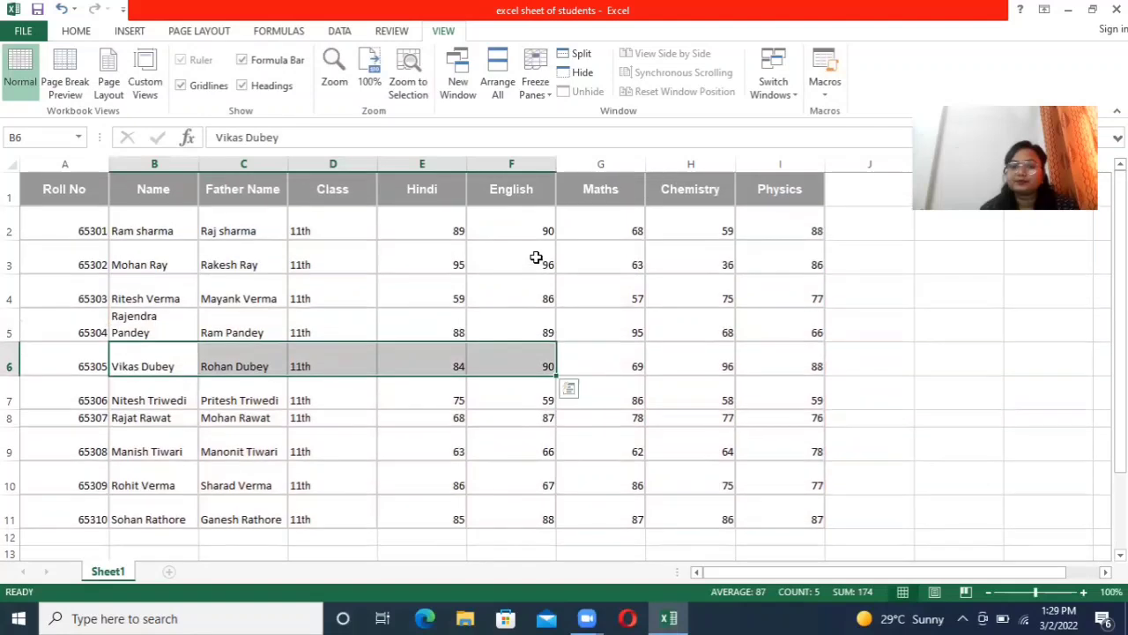
pyautogui.scroll(-2, 536, 256)
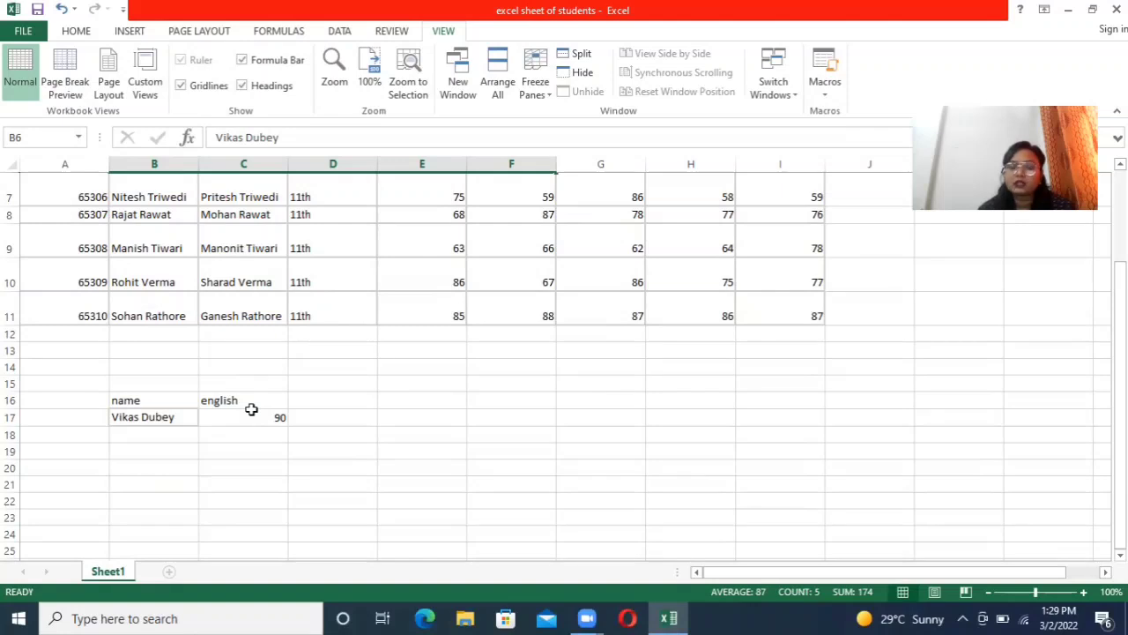
pyautogui.scroll(2, 335, 421)
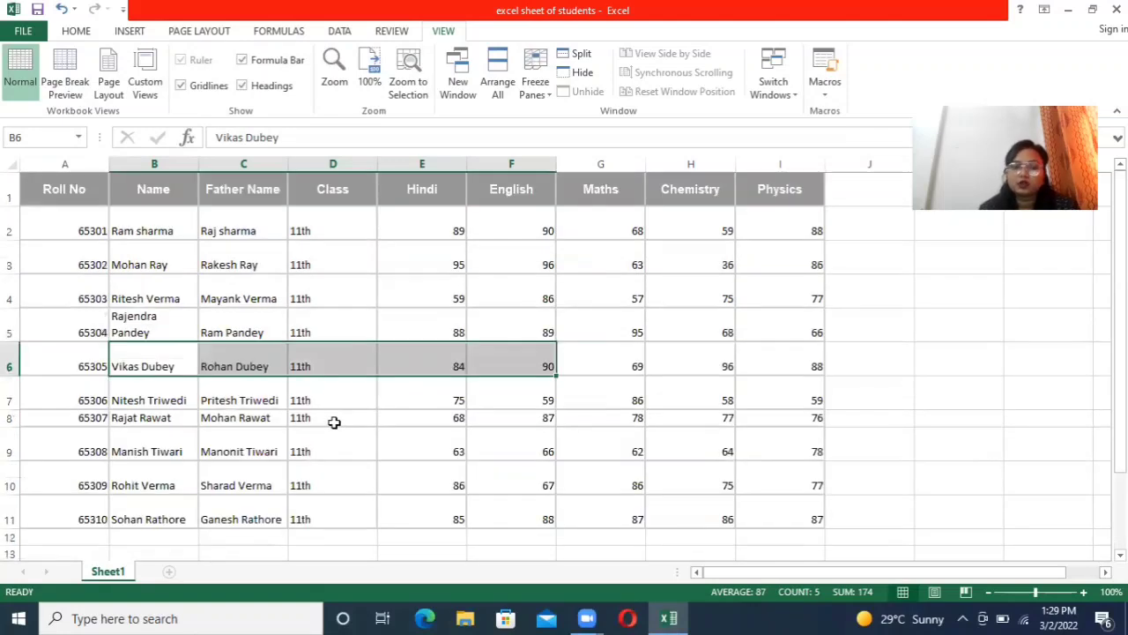
pyautogui.click(293, 412)
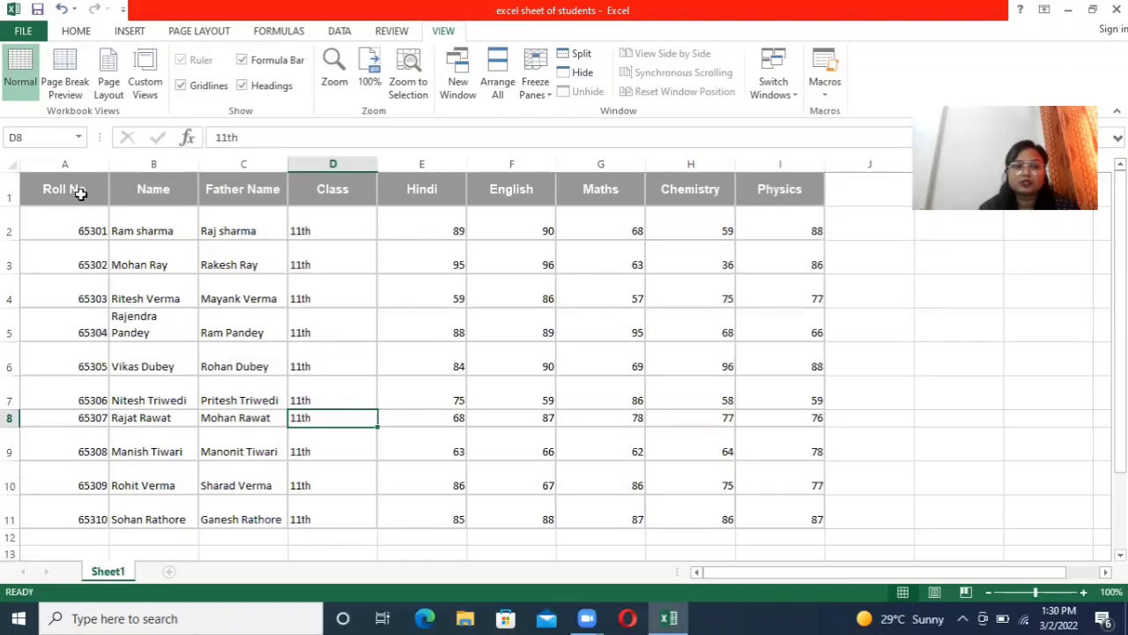
# Copy the marks table A1:I11 and paste it transposed at cell B21 using Paste Special
pyautogui.moveTo(43, 185); pyautogui.dragTo(806, 509)
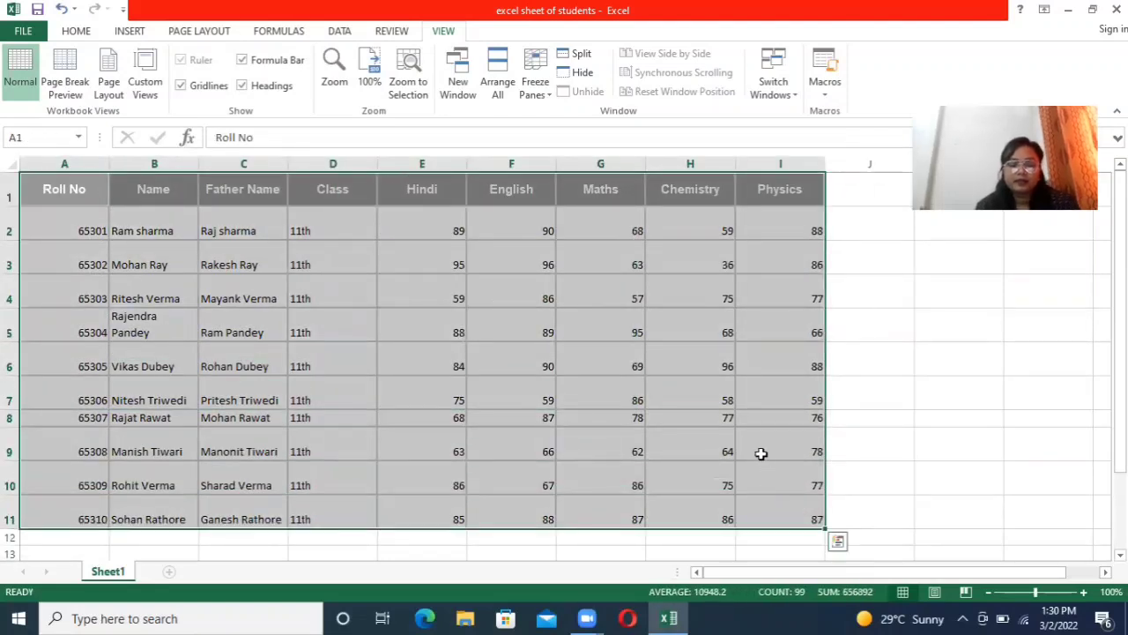
pyautogui.hotkey('ctrl', 'c')
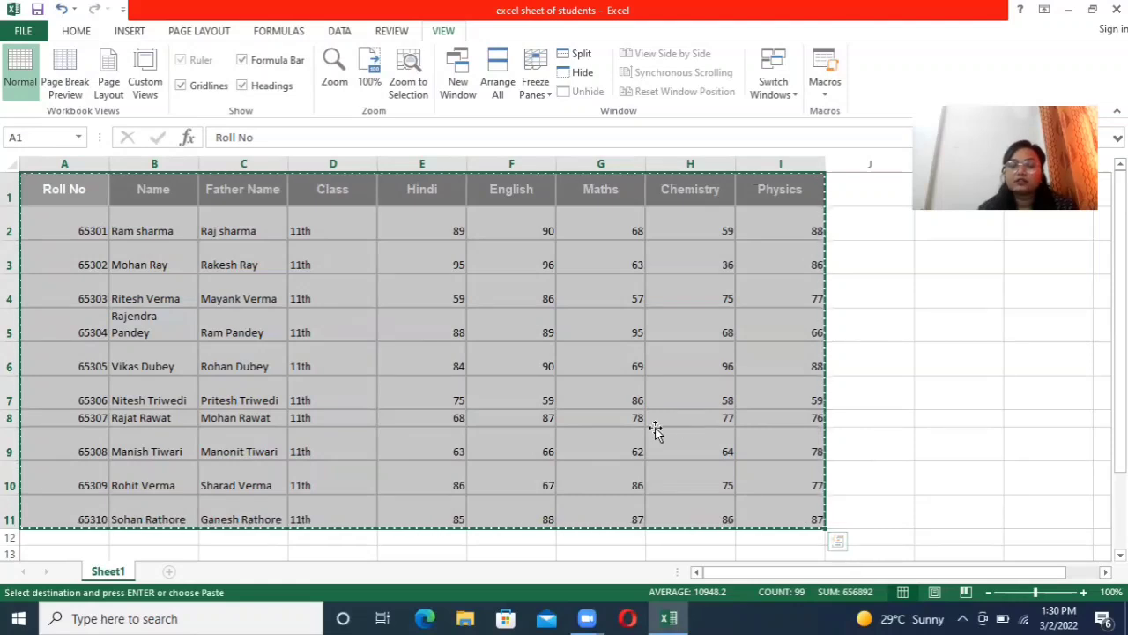
pyautogui.scroll(-6, 618, 433)
pyautogui.click(115, 212)
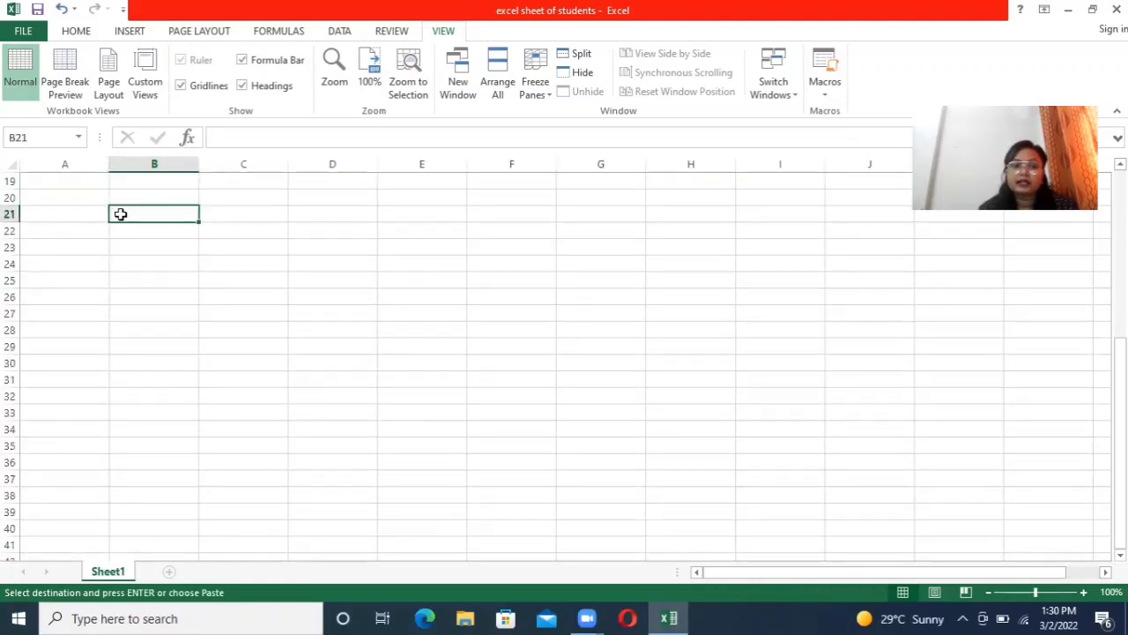
pyautogui.rightClick(121, 214)
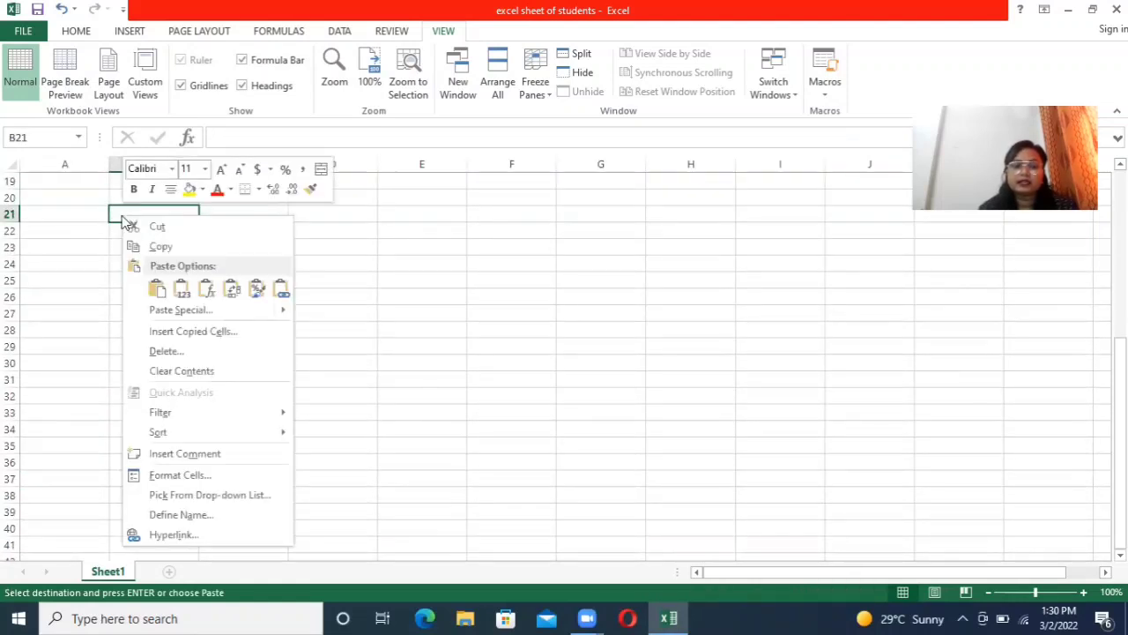
pyautogui.click(163, 313)
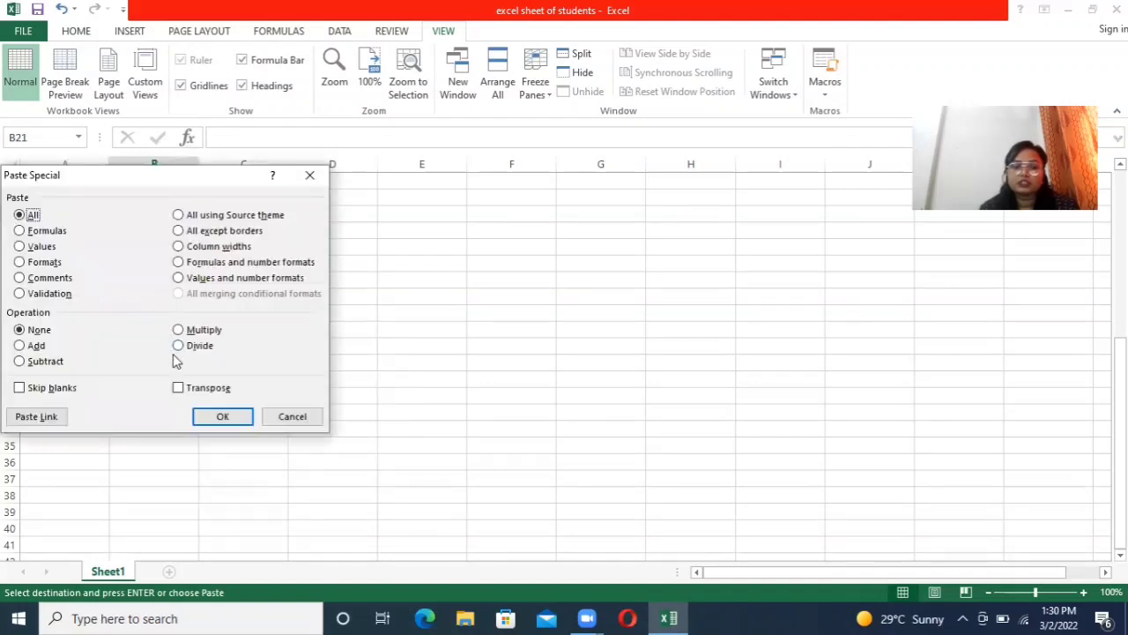
pyautogui.moveTo(164, 181); pyautogui.dragTo(269, 182)
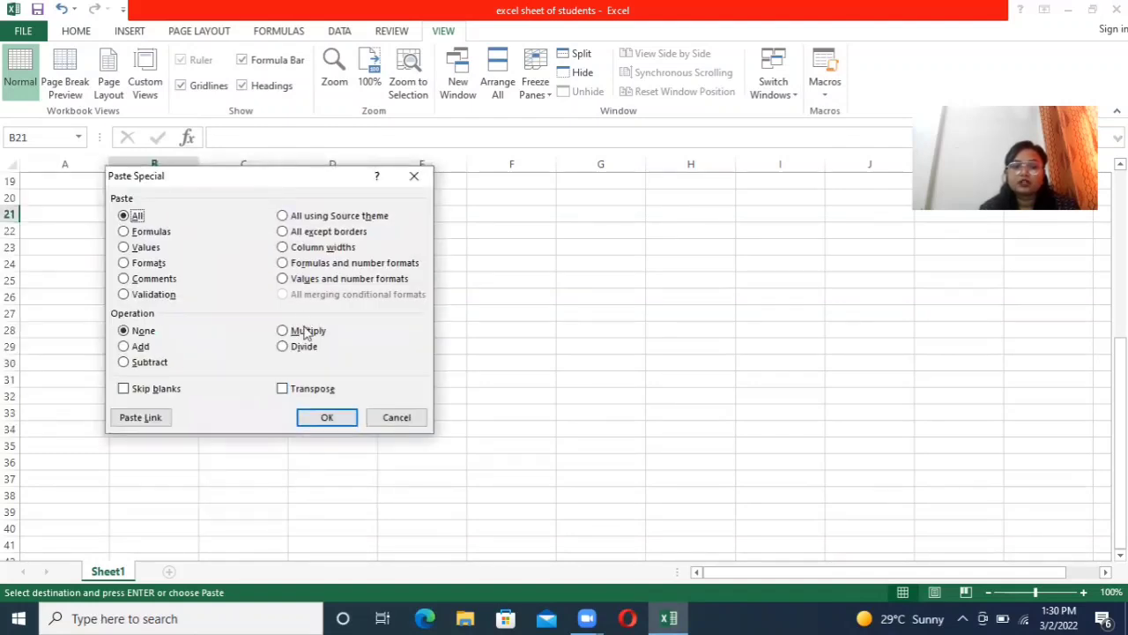
pyautogui.click(282, 389)
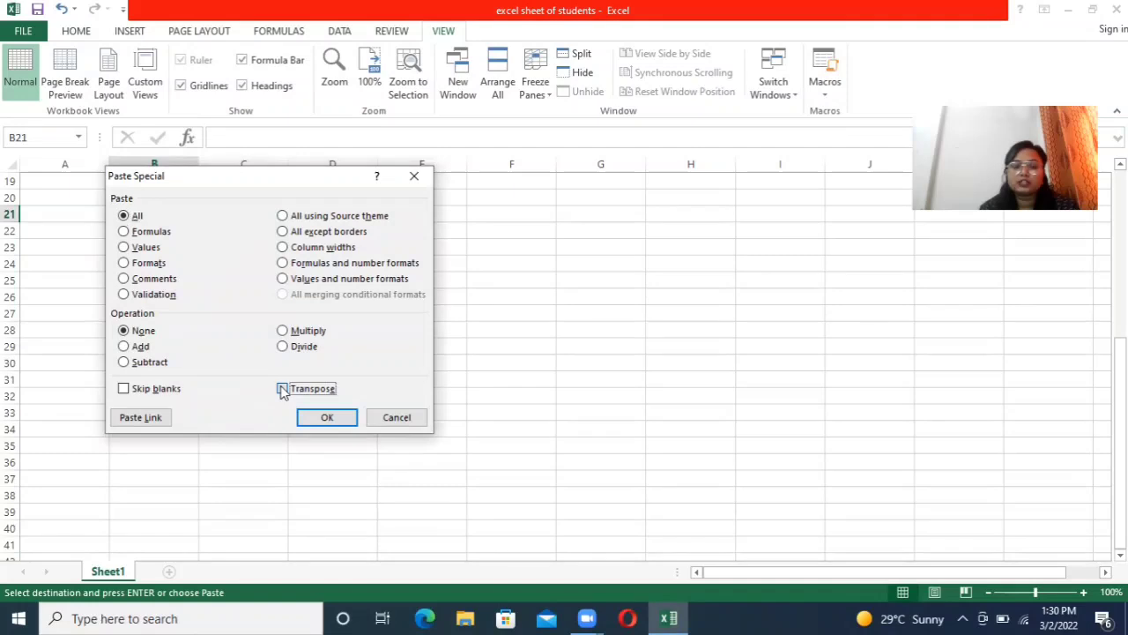
pyautogui.click(324, 418)
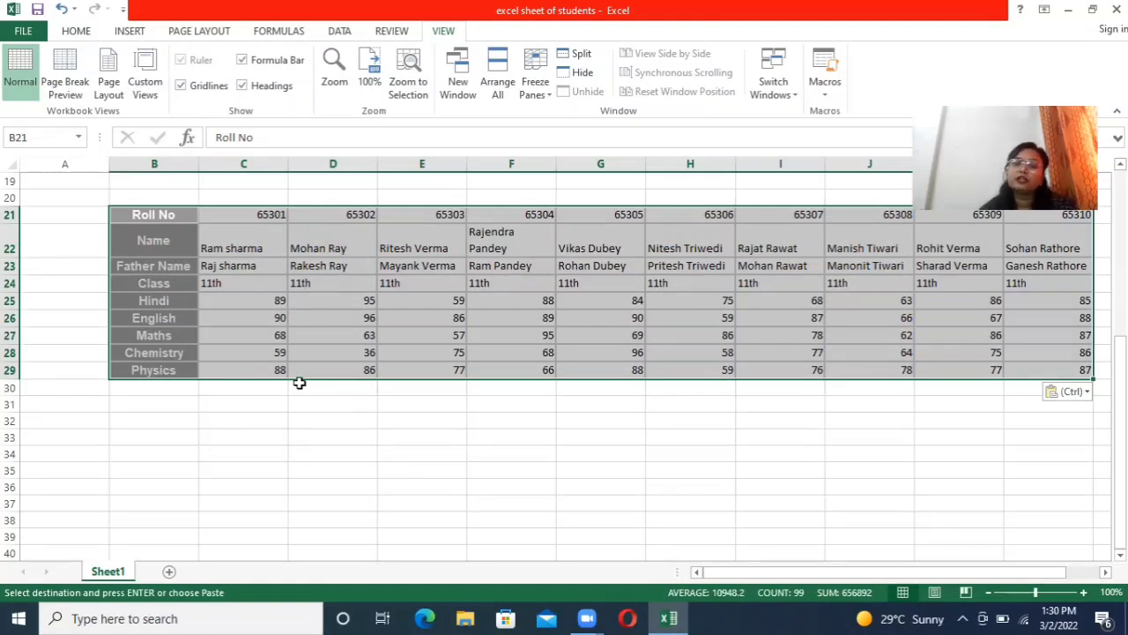
pyautogui.click(322, 452)
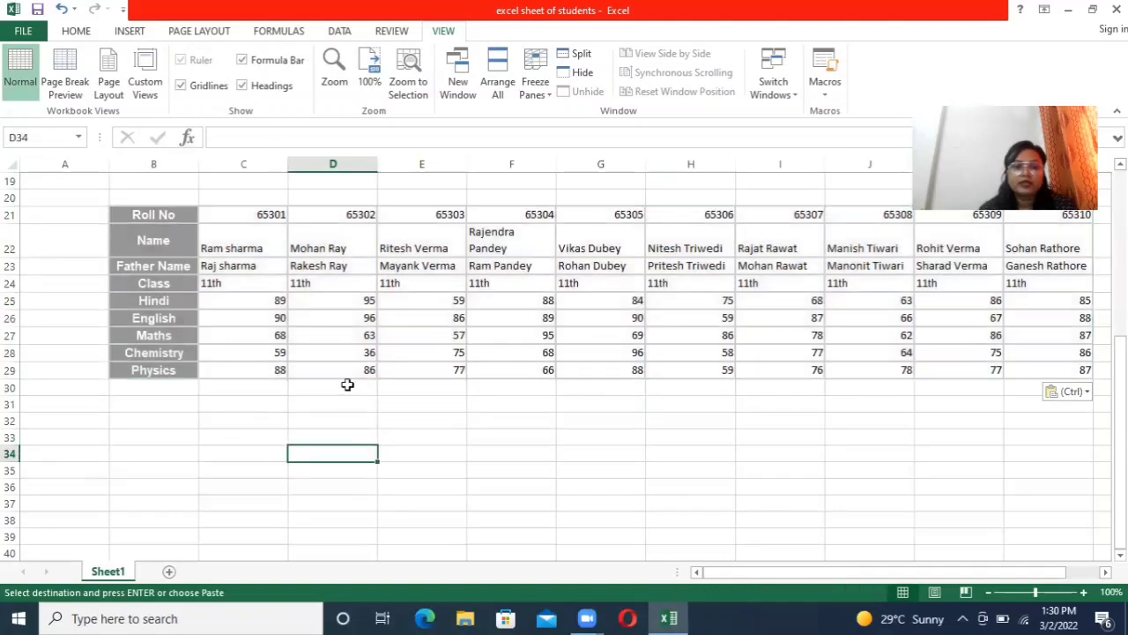
# Copy the roll number from cell F21 of the transposed table into cell E33
pyautogui.click(532, 213)
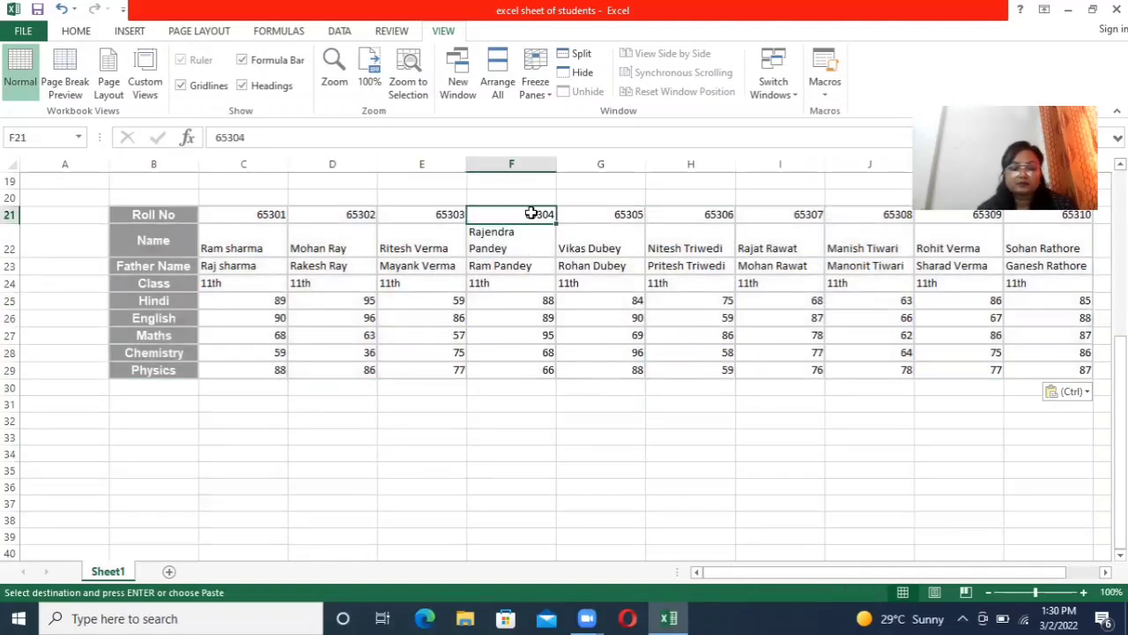
pyautogui.hotkey('ctrl', 'c')
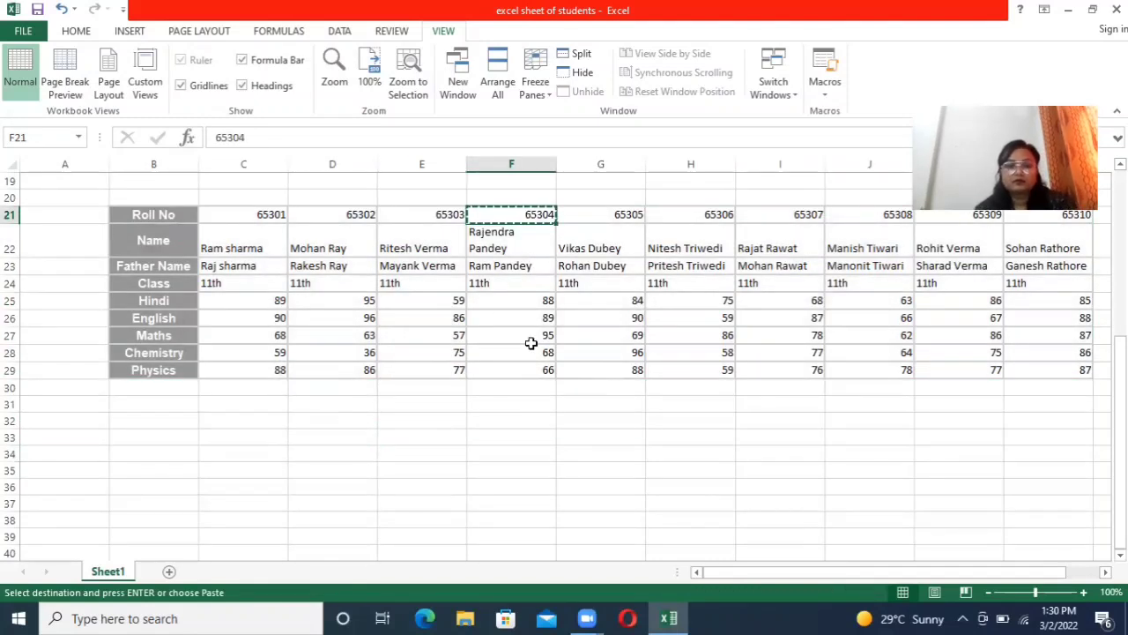
pyautogui.click(454, 444)
pyautogui.hotkey('ctrl', 'v')
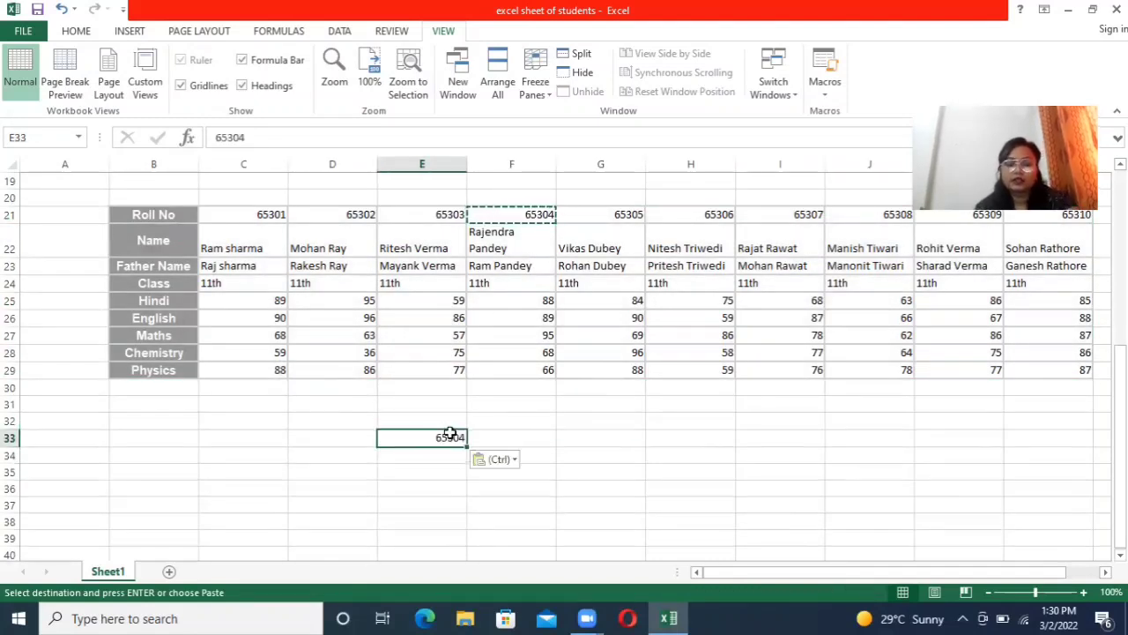
# Start an HLOOKUP formula in cell F33 with the roll number in E33 as the lookup value
pyautogui.click(528, 439)
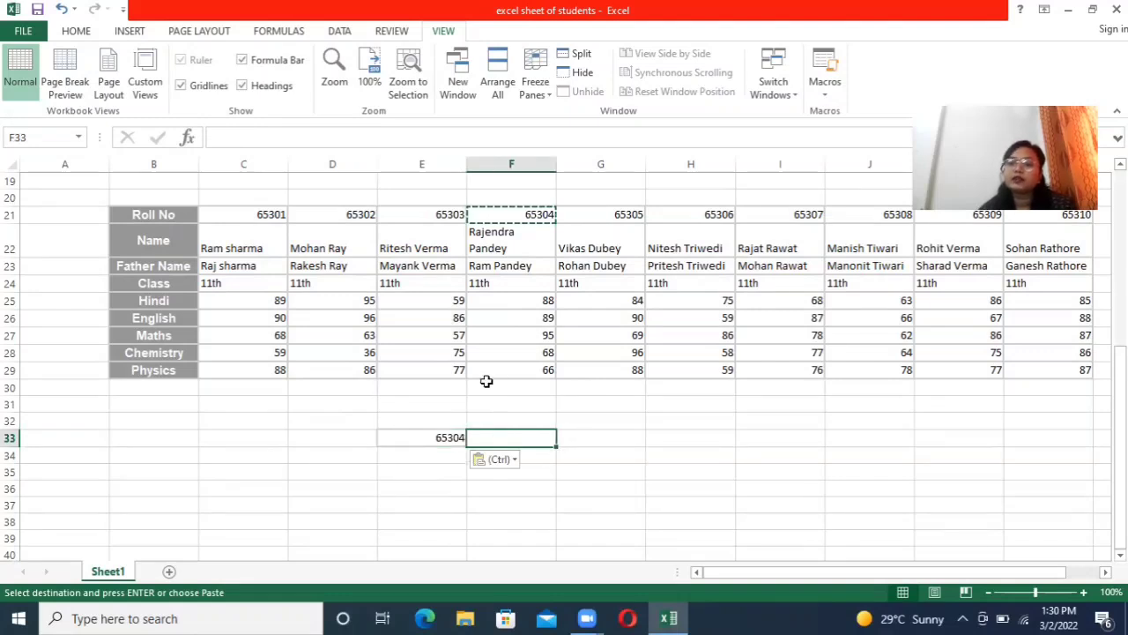
pyautogui.write('=')
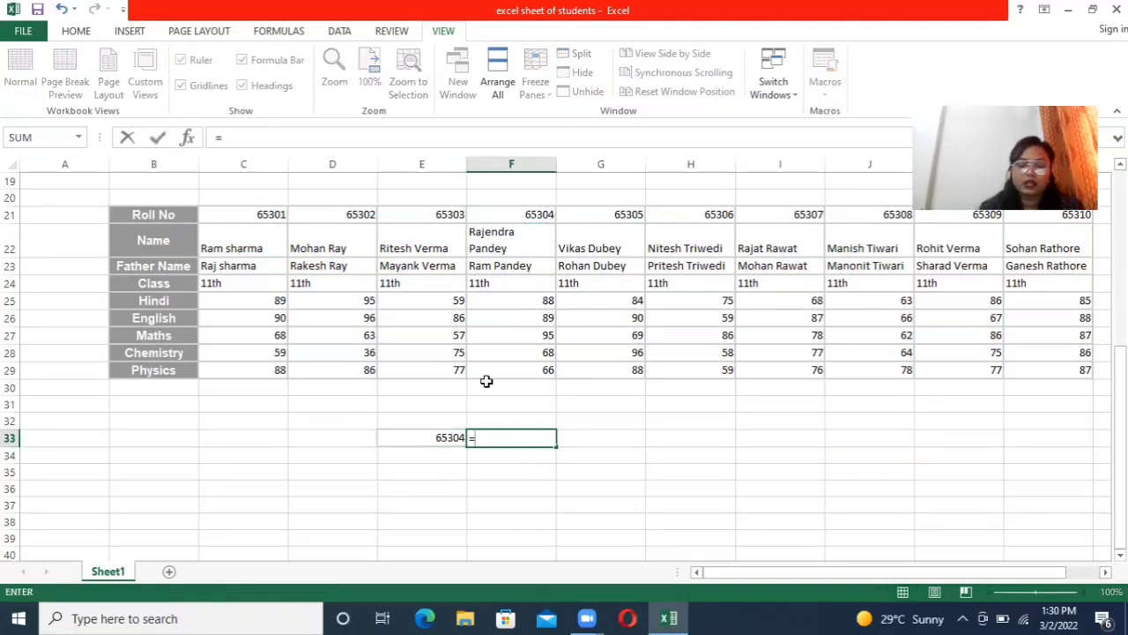
pyautogui.write('hl')
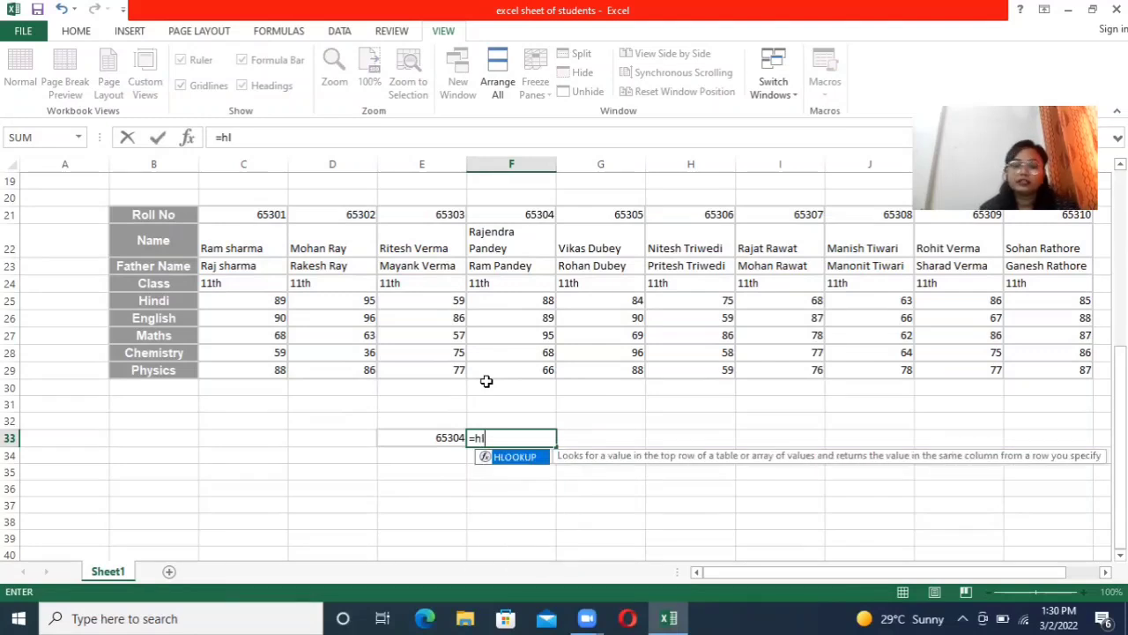
pyautogui.press('Tab')
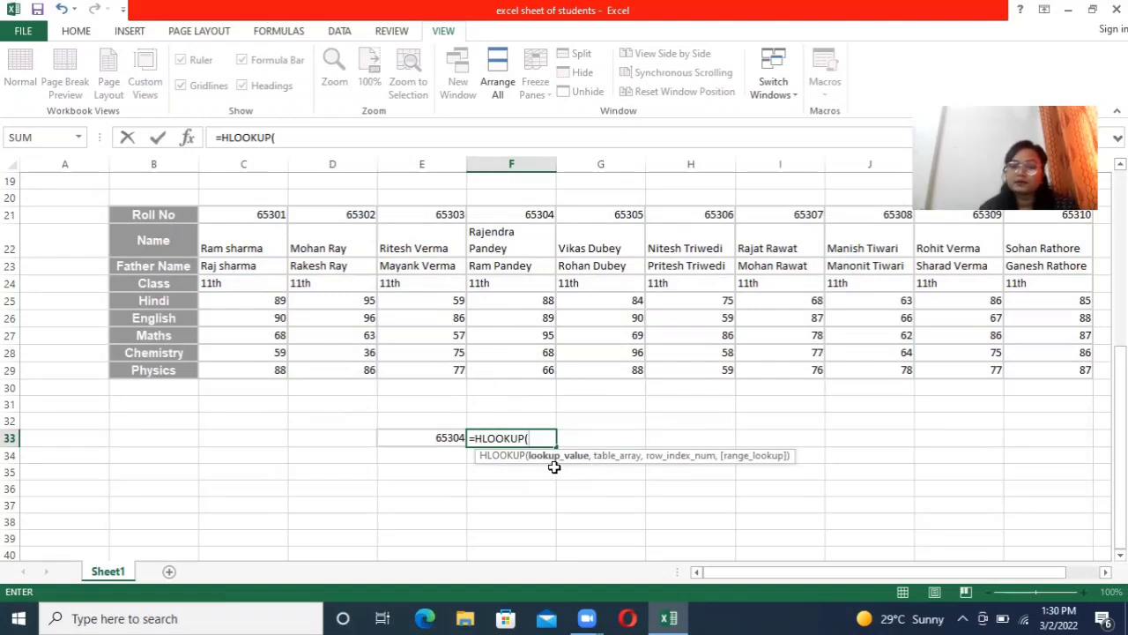
pyautogui.click(442, 436)
pyautogui.write(',')
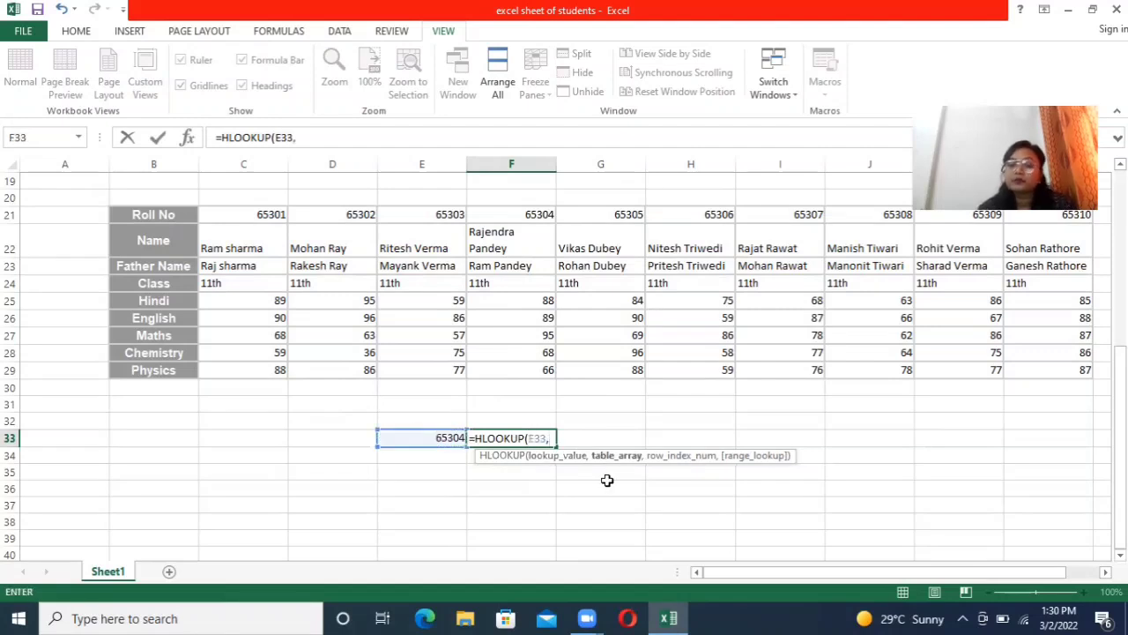
# Set the whole transposed table, B21:L29, as the table array of the HLOOKUP formula
pyautogui.click(160, 214)
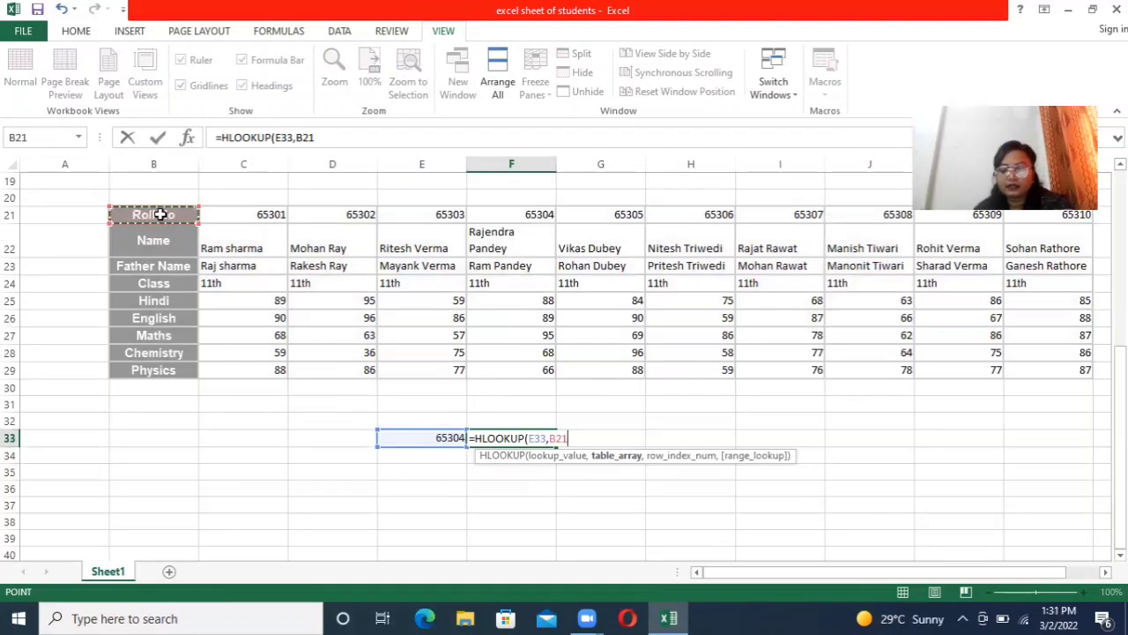
pyautogui.hotkey('ctrl', 'shift', 'Right')
pyautogui.hotkey('ctrl', 'shift', 'Down')
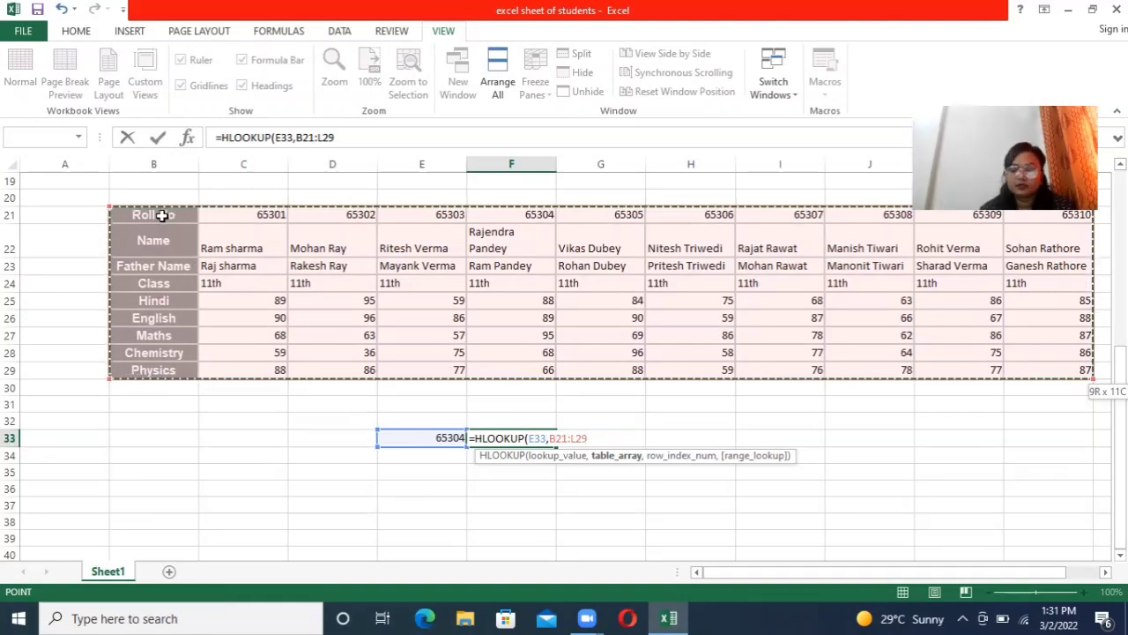
pyautogui.write(',')
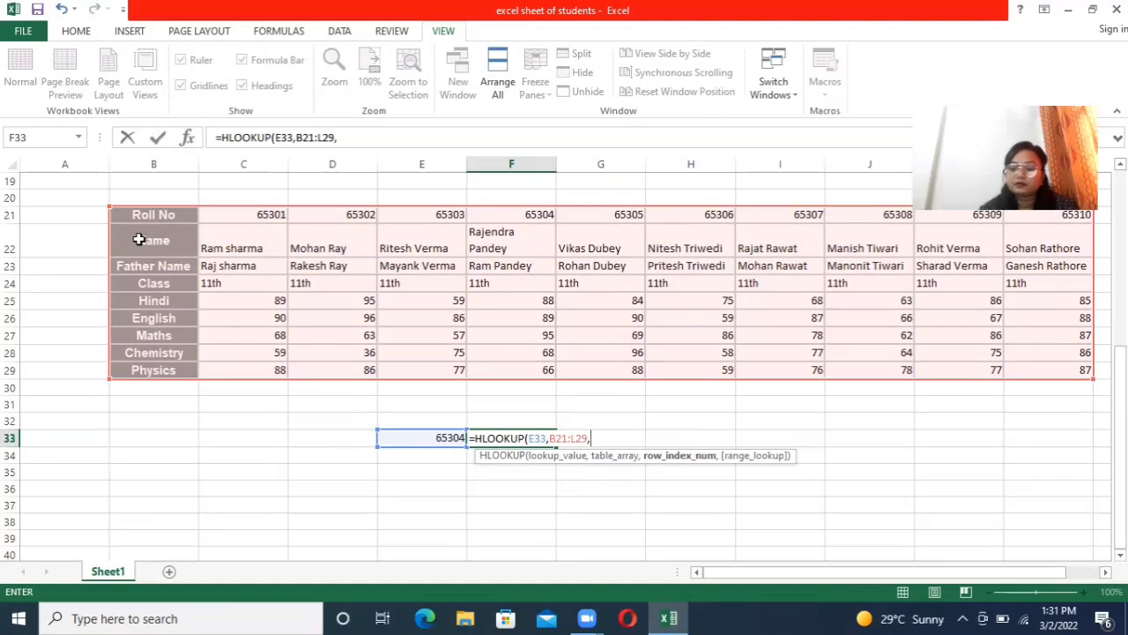
# Complete the HLOOKUP formula in cell F33 with row index number 2 and range lookup 0 for an exact match
pyautogui.write('2,00000')
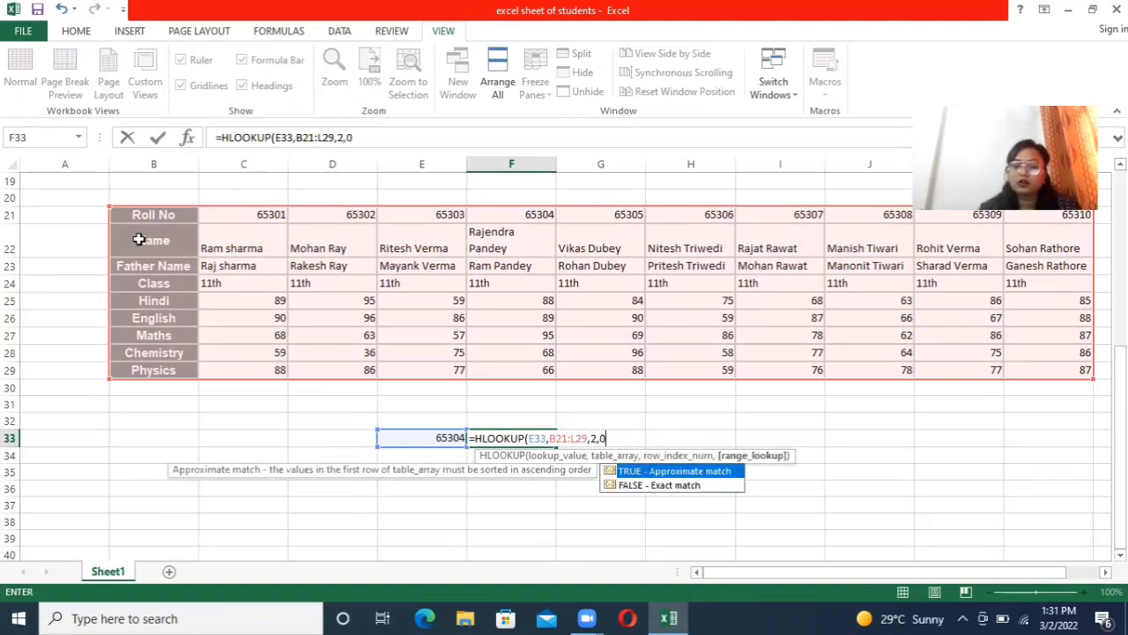
pyautogui.press('BackSpace')
pyautogui.press('BackSpace')
pyautogui.press('BackSpace')
pyautogui.press('BackSpace')
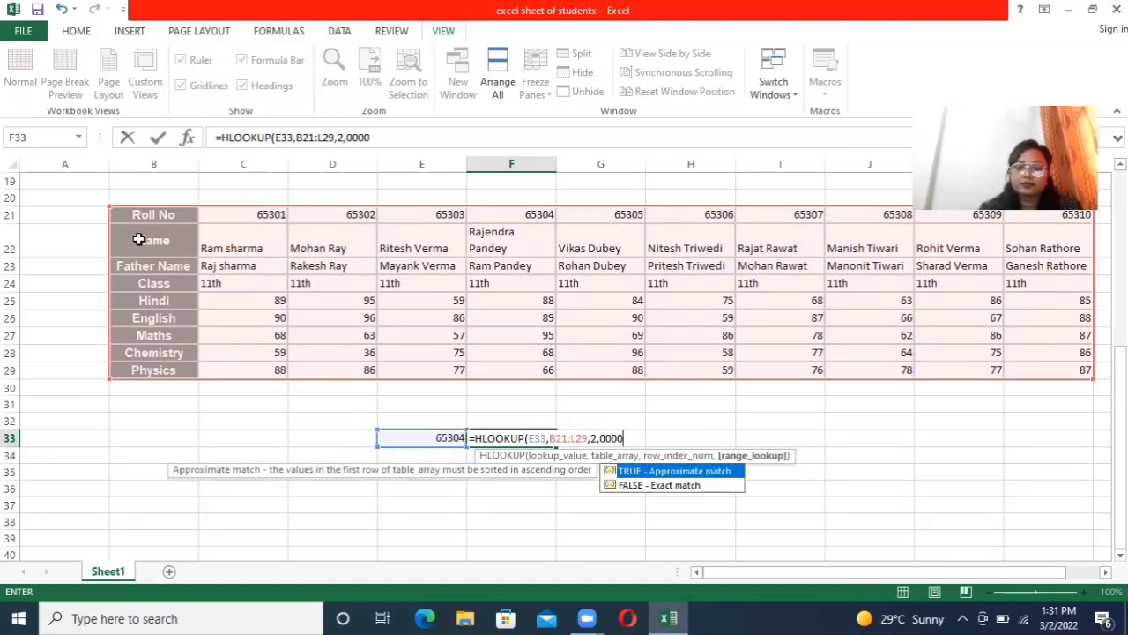
pyautogui.write(')')
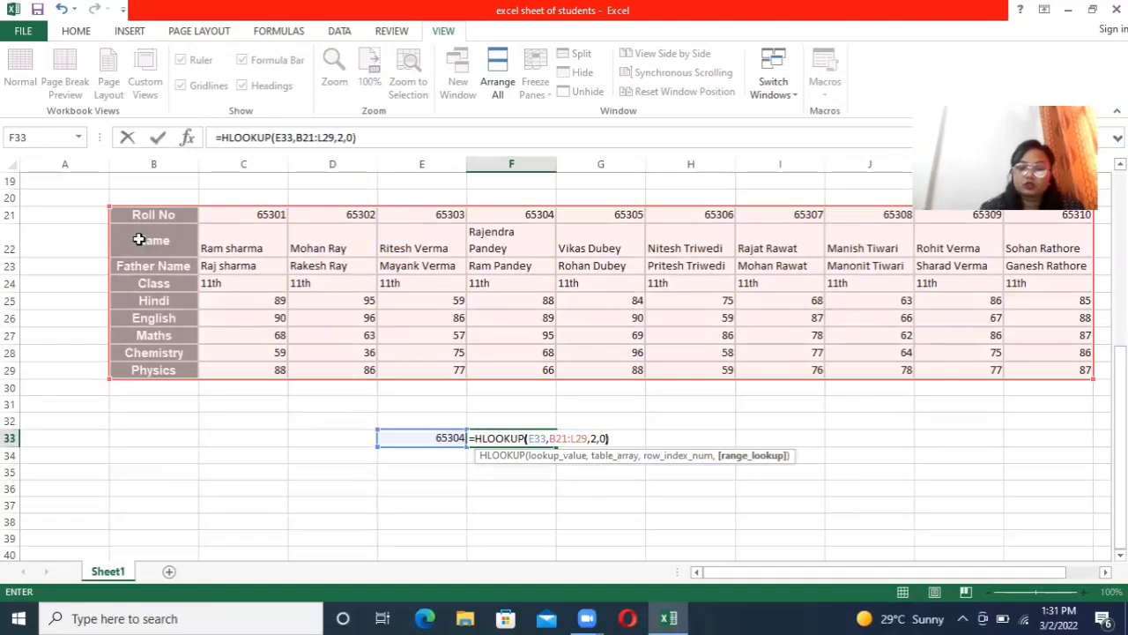
pyautogui.press('Return')
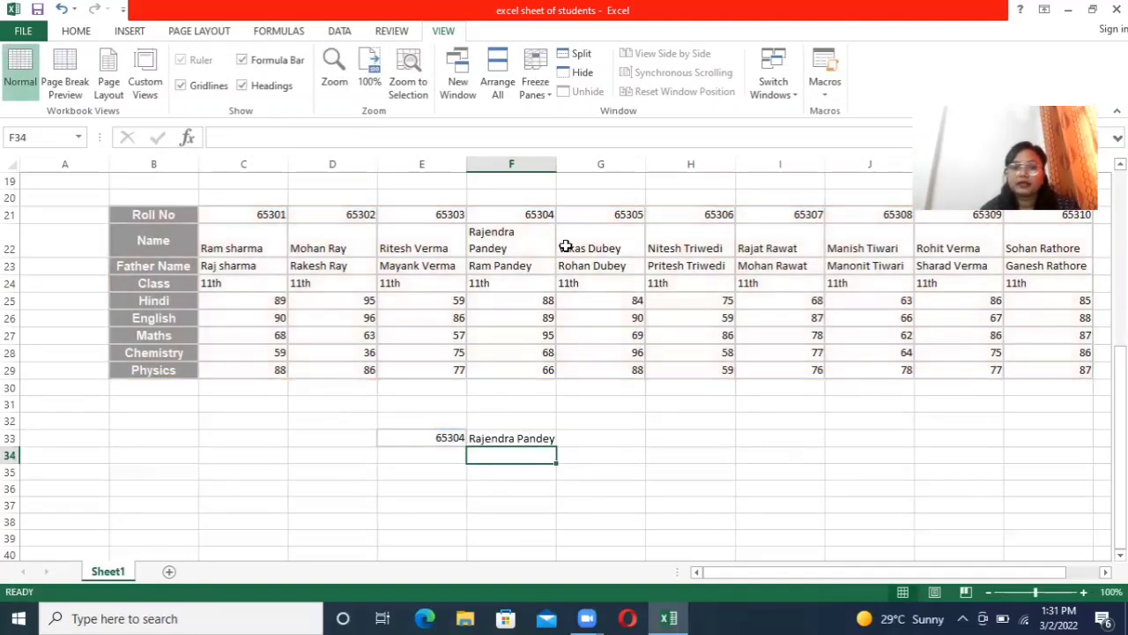
# Compare the lookup result with F21:F22, and replace the roll number in cell E33 with the one listed in K21
pyautogui.moveTo(547, 218); pyautogui.dragTo(548, 241)
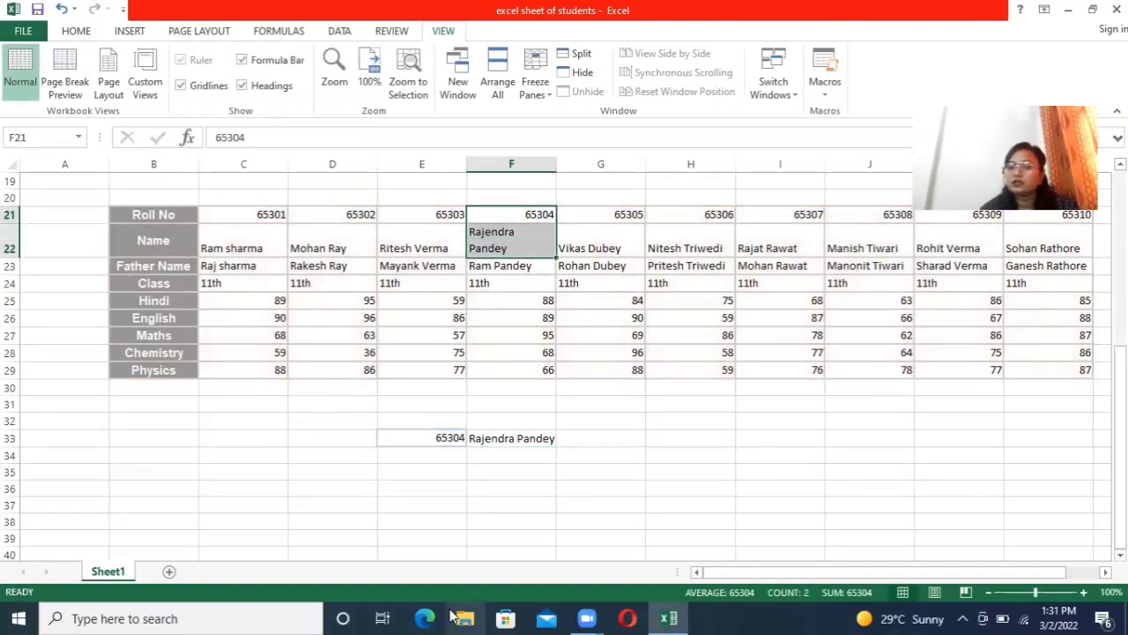
pyautogui.click(432, 437)
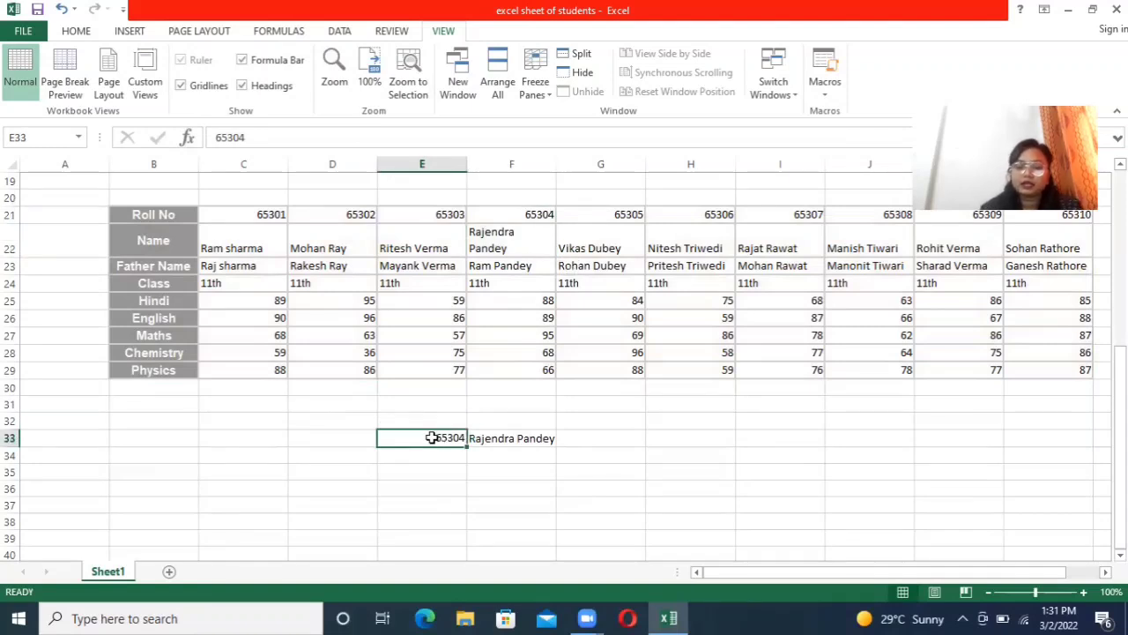
pyautogui.write('653')
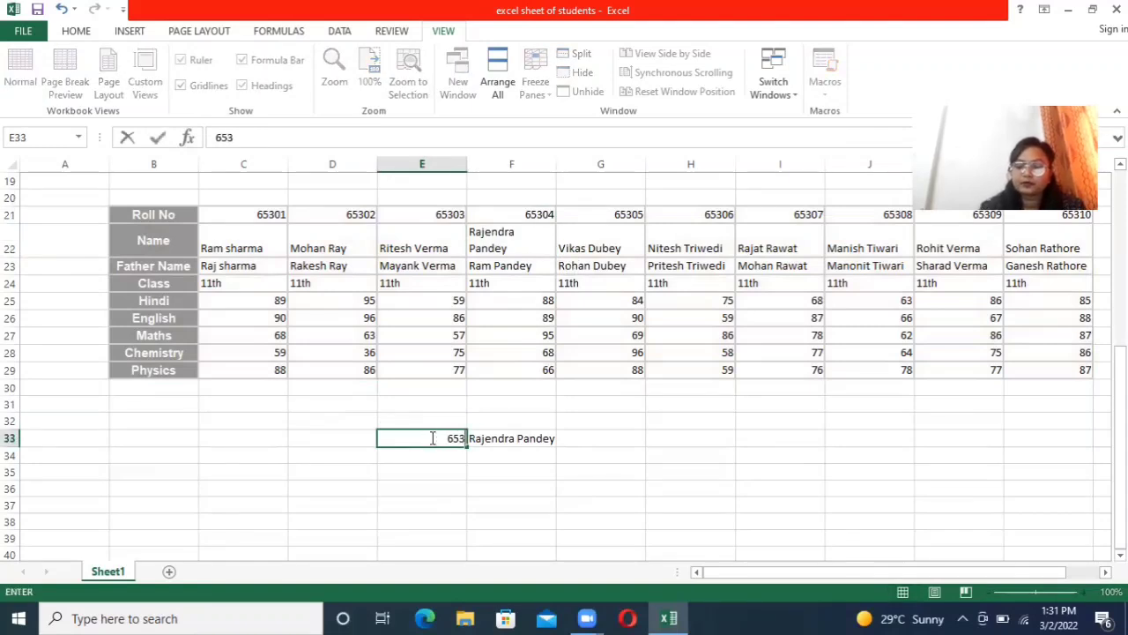
pyautogui.write('09')
pyautogui.press('Return')
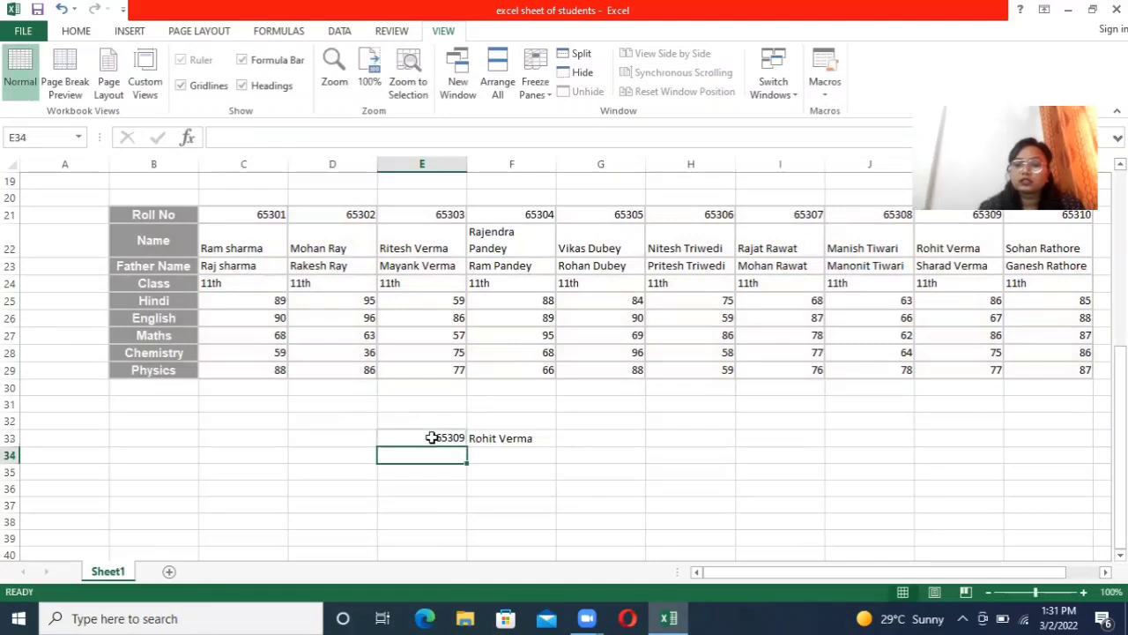